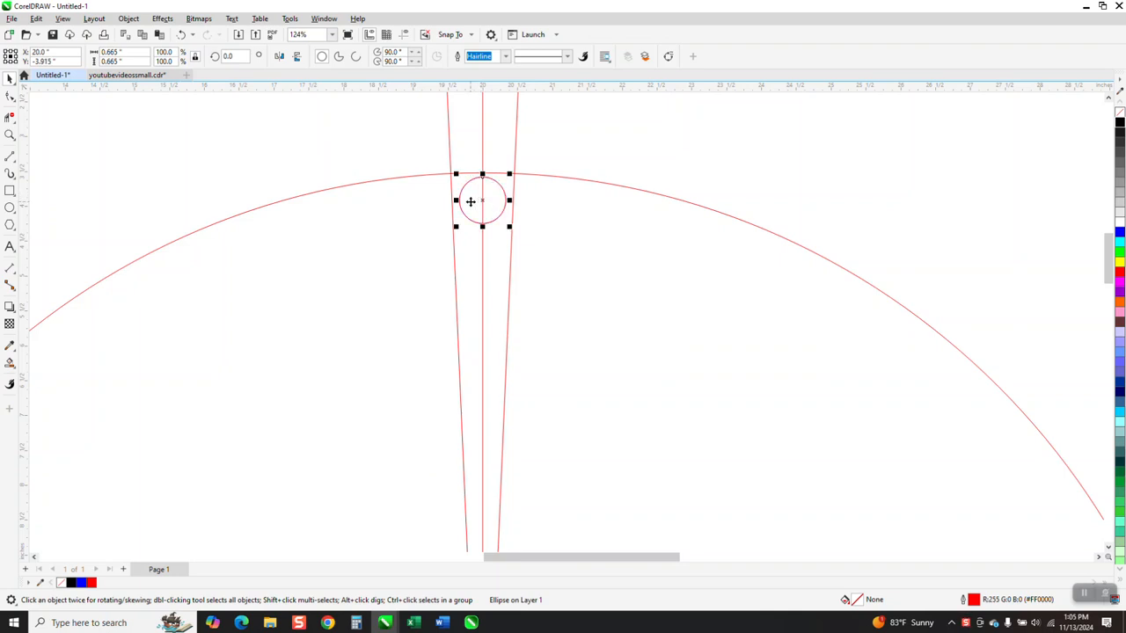
# Create a copy of the small circle rotated 2.5° around the large circle's centre
pyautogui.click(233, 56)
pyautogui.write('2.5')
pyautogui.press('Return')
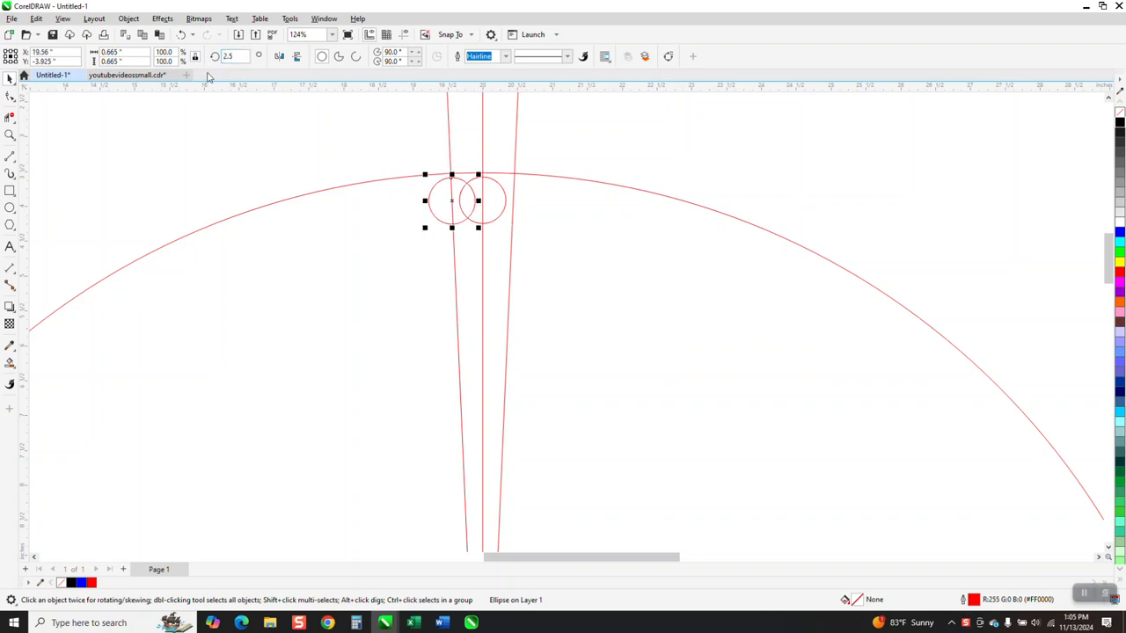
# Create another copy of the middle small circle rotated 357.5° around the large circle's centre
pyautogui.click(502, 192)
pyautogui.click(505, 195)
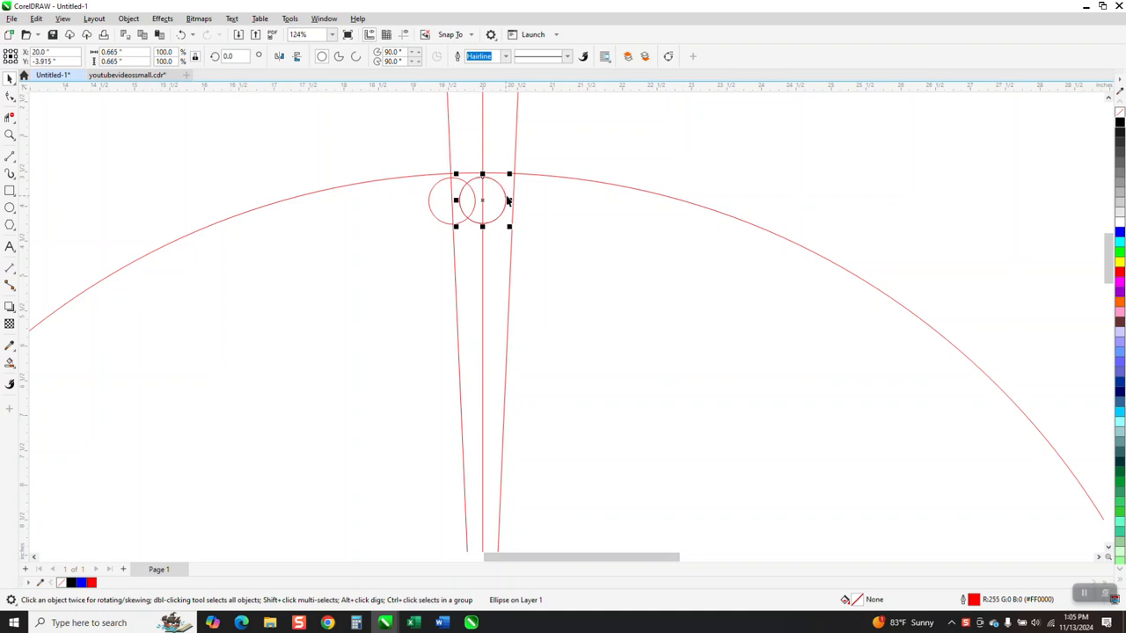
pyautogui.click(230, 56)
pyautogui.write('357.5')
pyautogui.press('Return')
pyautogui.scroll(-2, 440, 226)
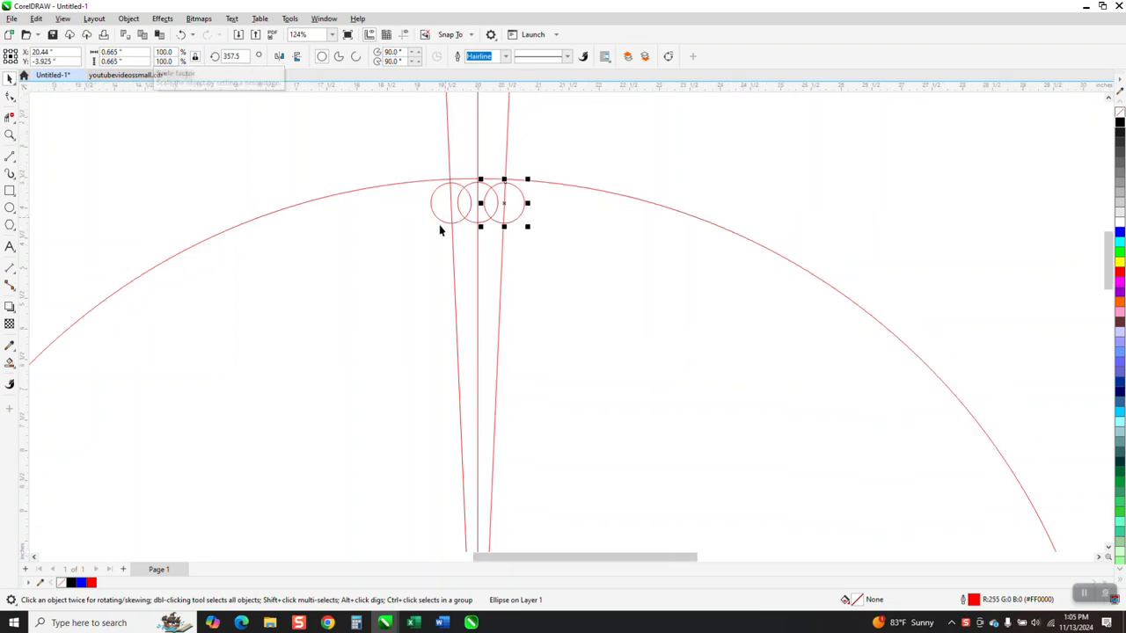
# Set the nudge distance to 10 inches and move the grouped guide lines and large circle two nudges to the right
pyautogui.click(430, 132)
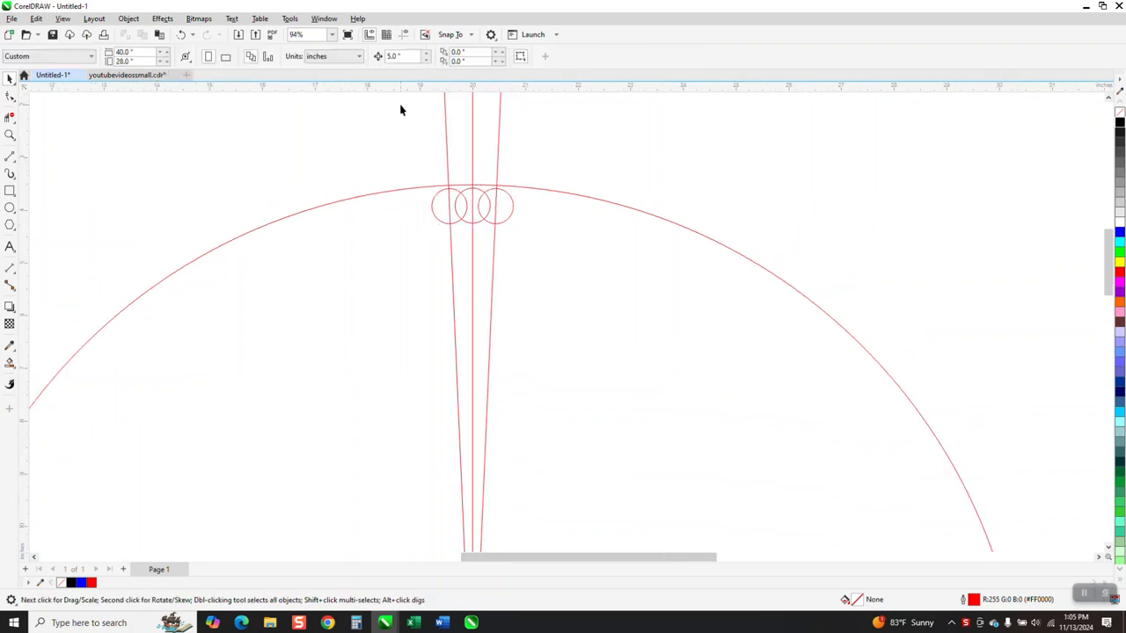
pyautogui.click(410, 56)
pyautogui.write('10')
pyautogui.click(474, 153)
pyautogui.press('Right')
pyautogui.press('Right')
# Select the three overlapping small circles and set their outline width to 4.0 pt
pyautogui.click(10, 135)
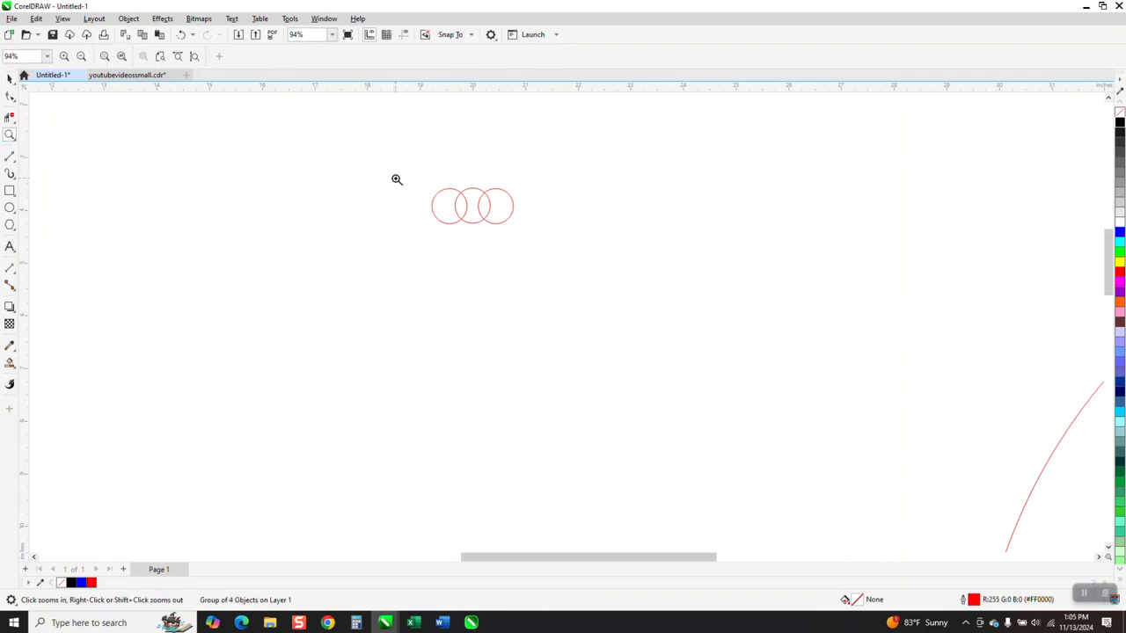
pyautogui.moveTo(395, 181); pyautogui.dragTo(545, 255)
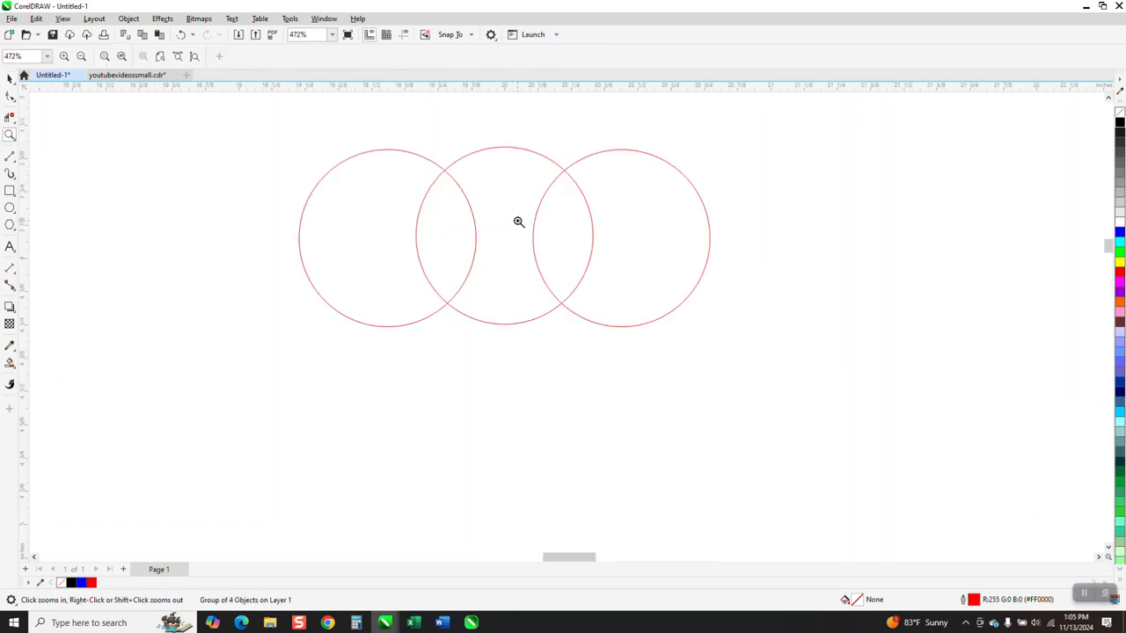
pyautogui.click(9, 78)
pyautogui.hotkey('ctrl', 'u')
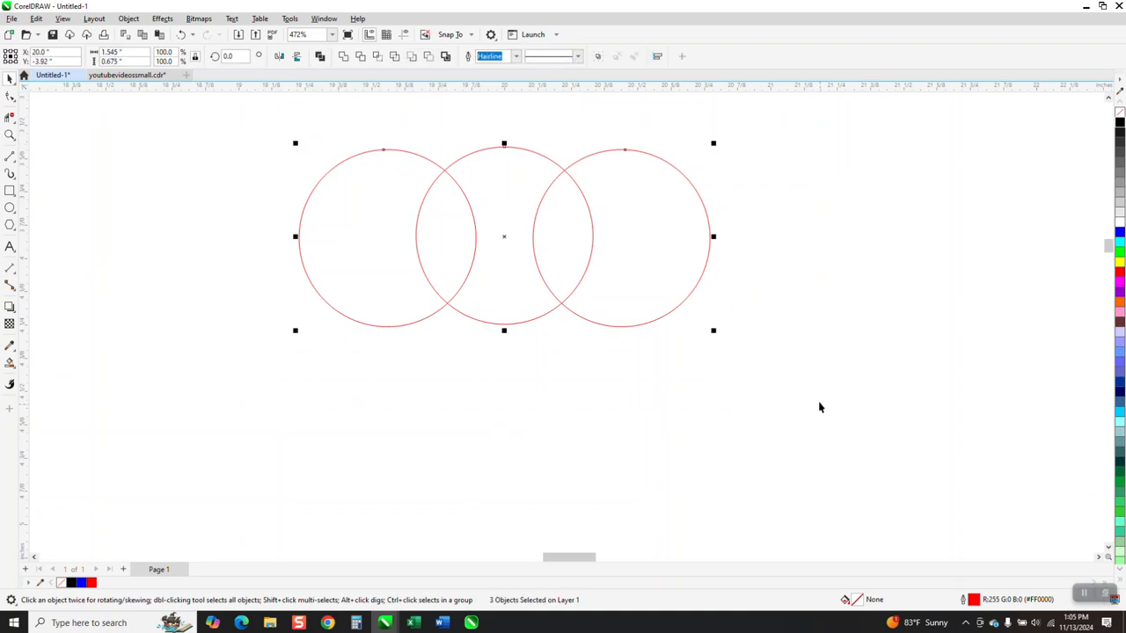
pyautogui.click(516, 57)
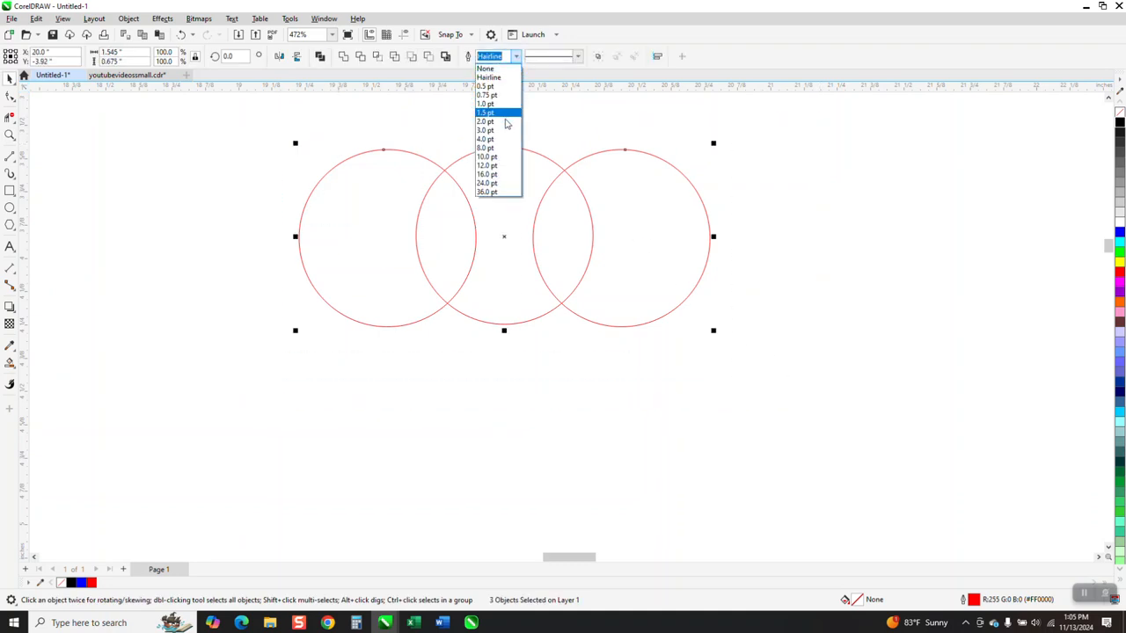
pyautogui.click(498, 145)
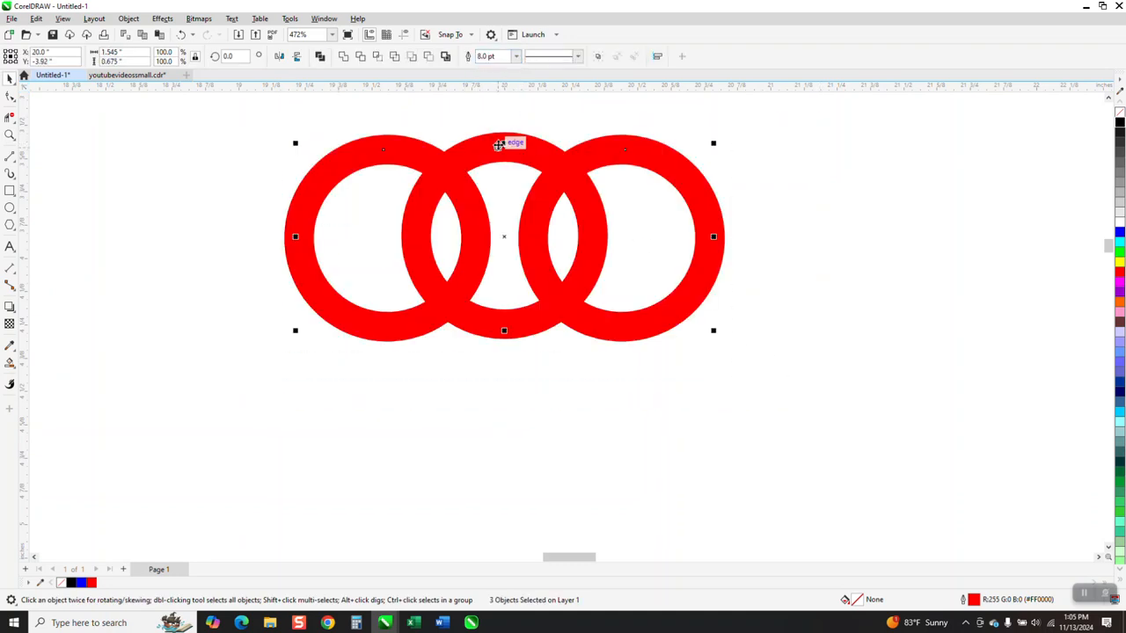
pyautogui.click(516, 56)
pyautogui.click(487, 139)
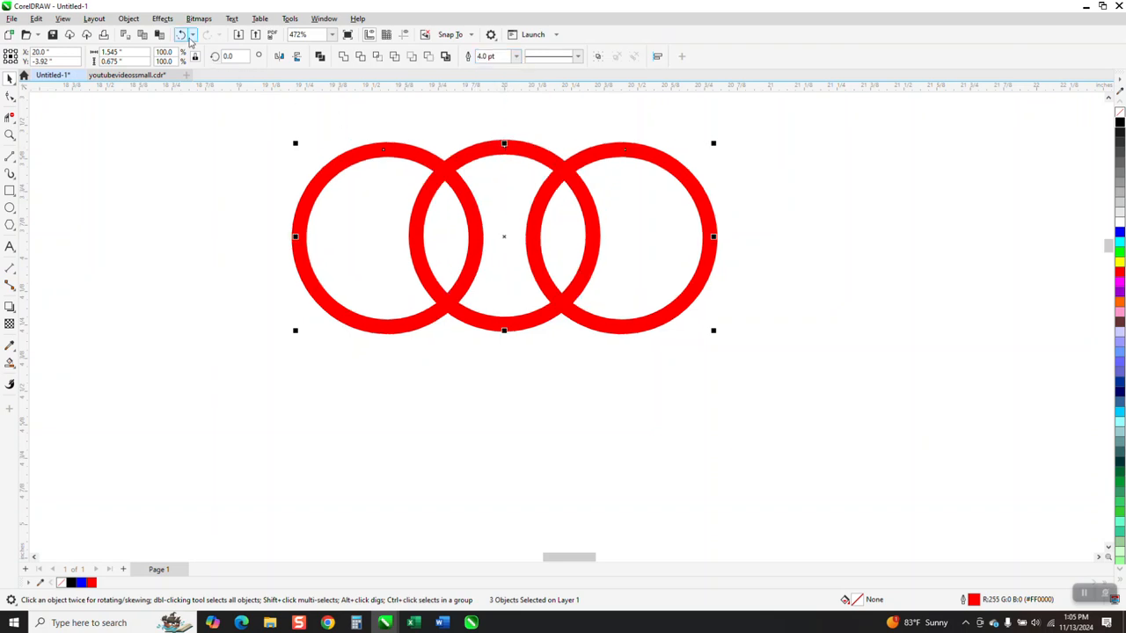
# Convert the circles' outlines to objects, then remove their fill and give them a black outline
pyautogui.click(128, 19)
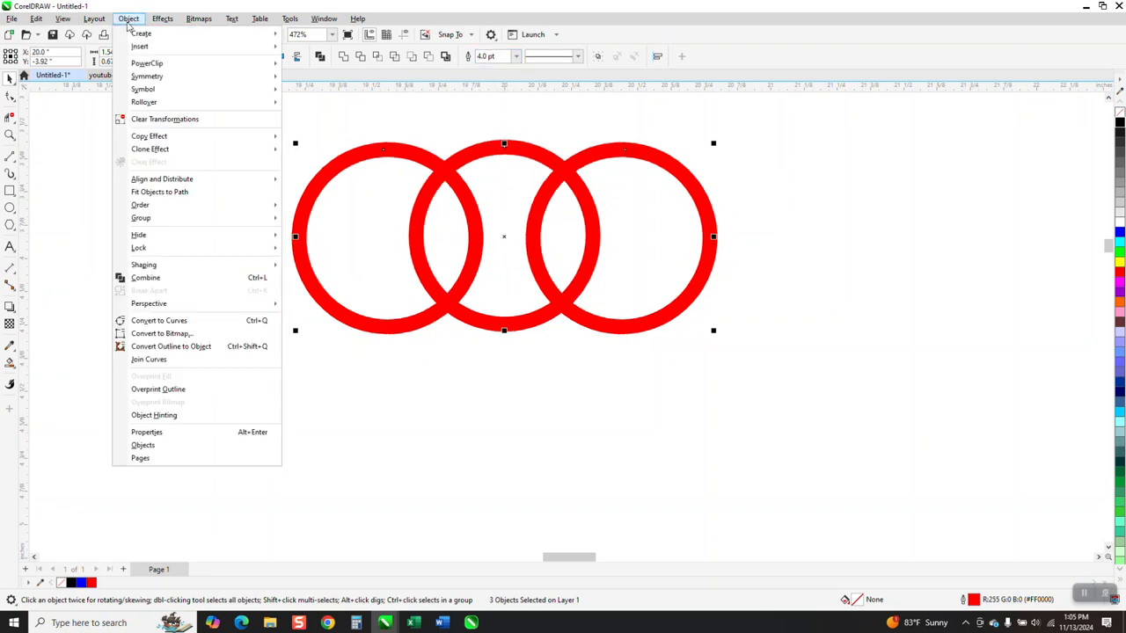
pyautogui.click(190, 347)
pyautogui.click(1120, 113)
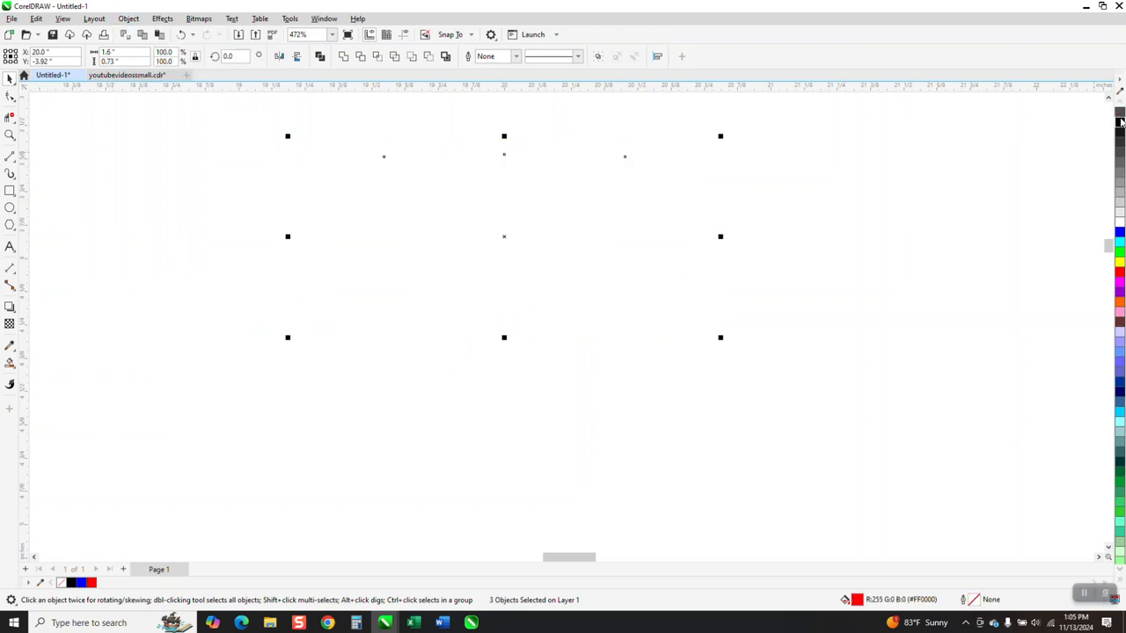
pyautogui.rightClick(1120, 124)
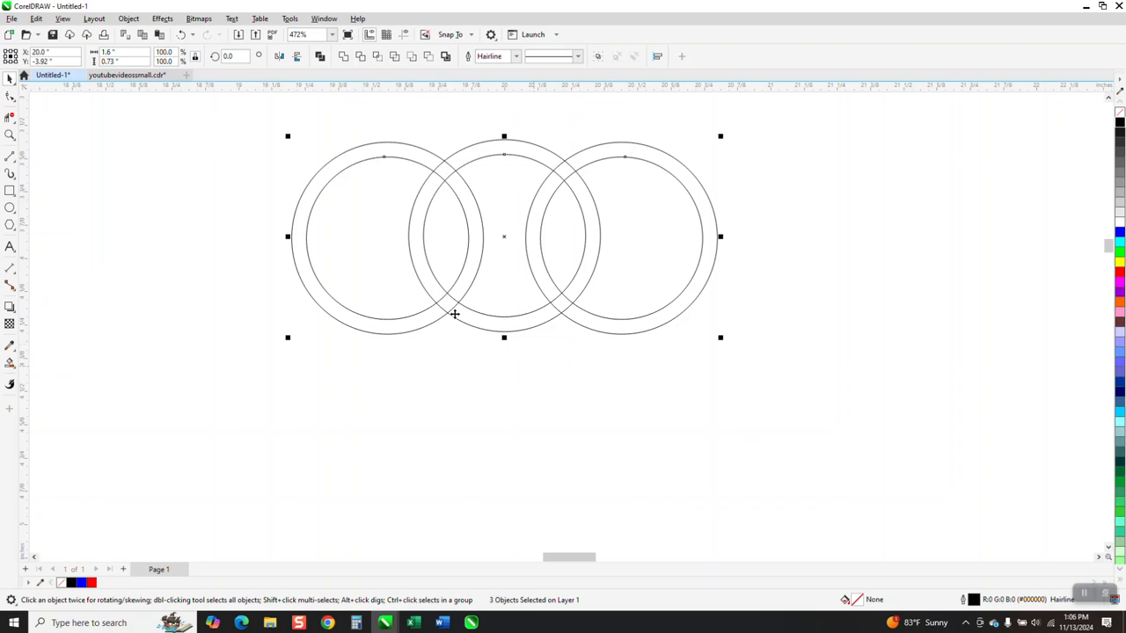
# Smart Fill the left ring's segments and its lower crossing in blue, and change the fill colour to red
pyautogui.click(10, 363)
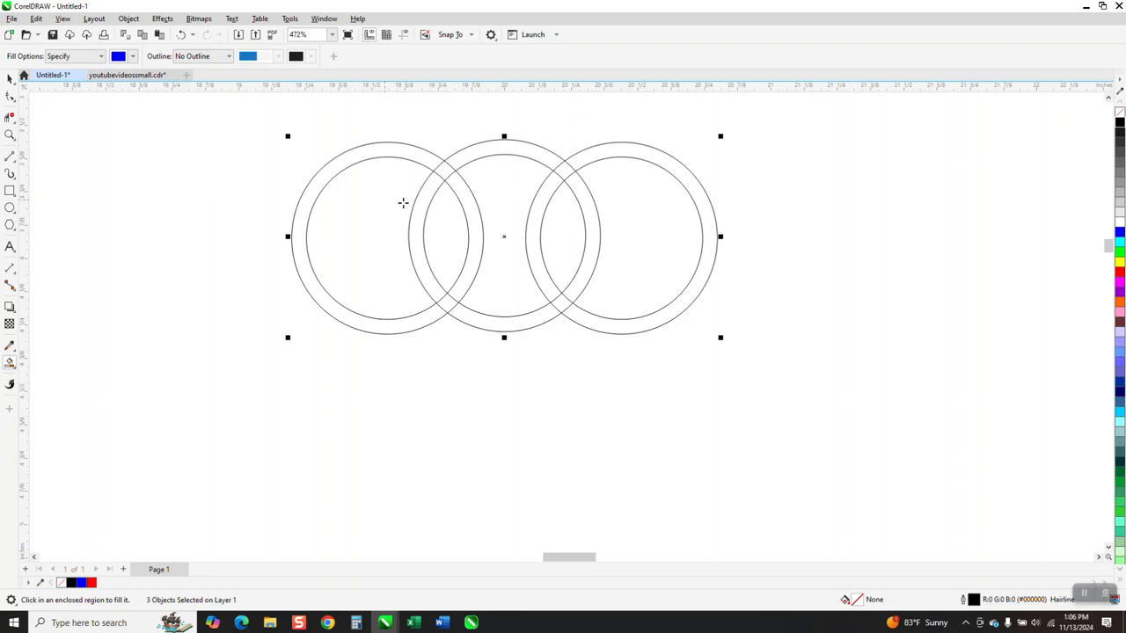
pyautogui.click(411, 152)
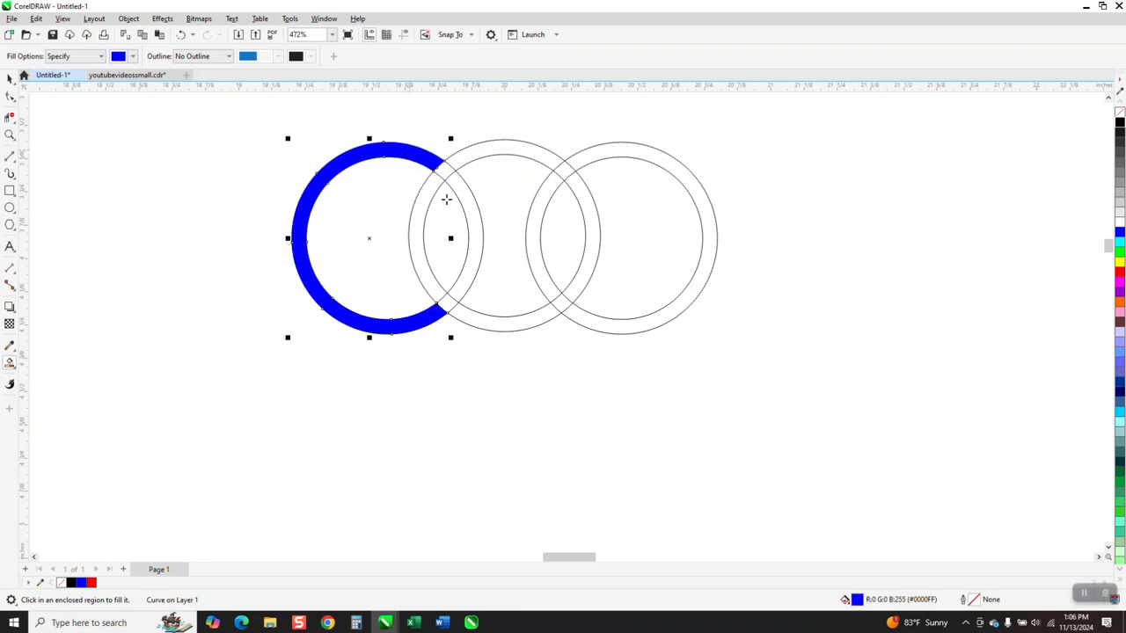
pyautogui.click(471, 220)
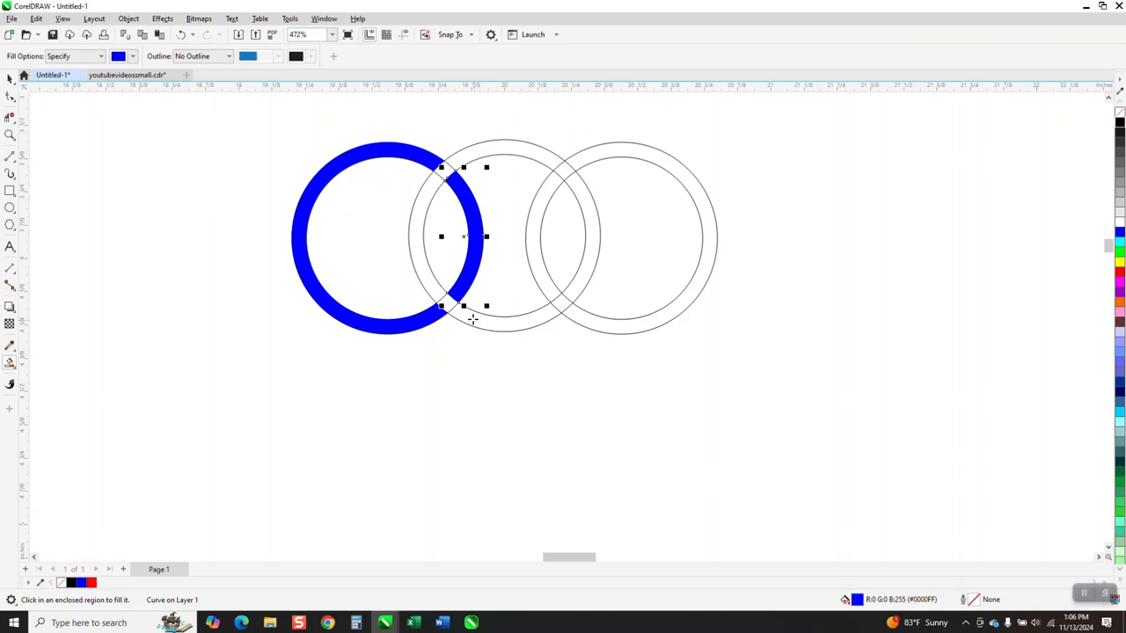
pyautogui.click(447, 304)
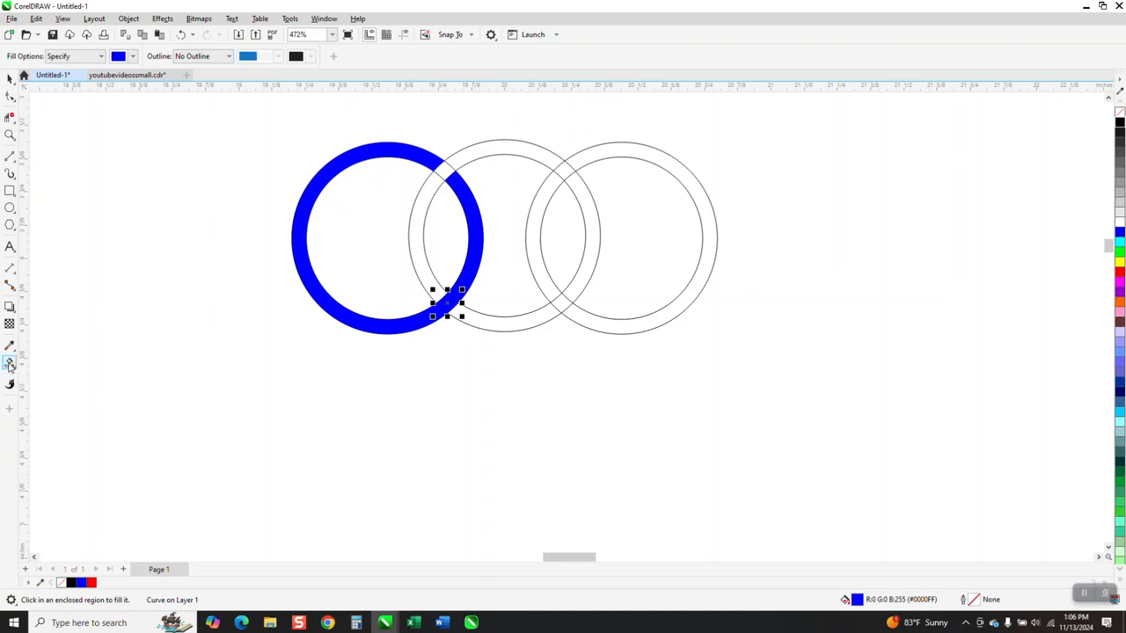
pyautogui.click(133, 56)
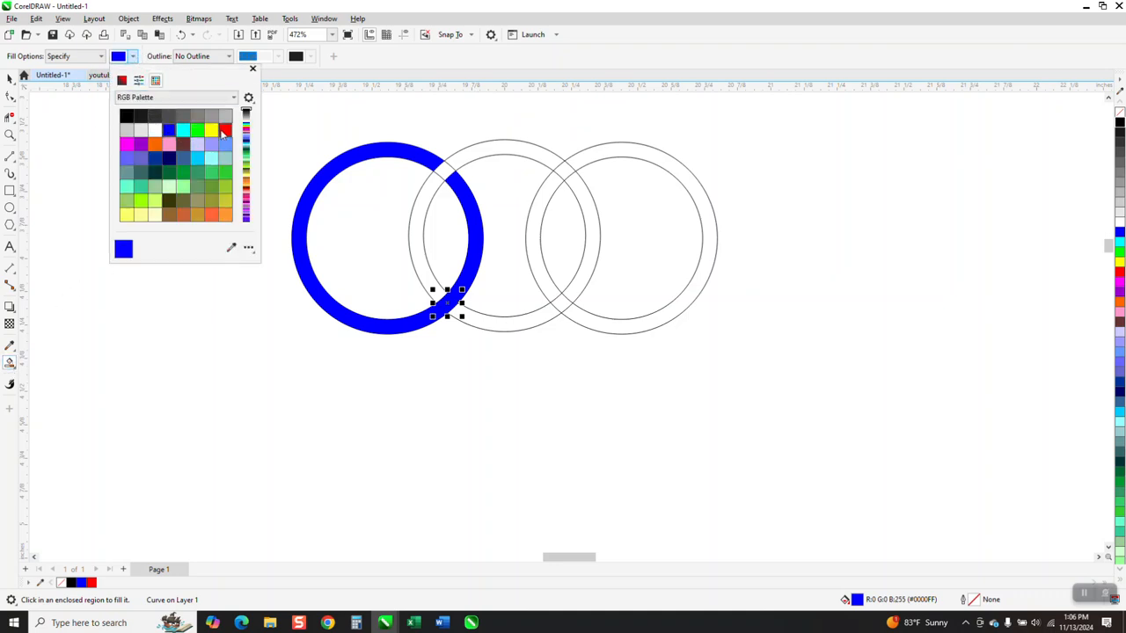
pyautogui.click(226, 130)
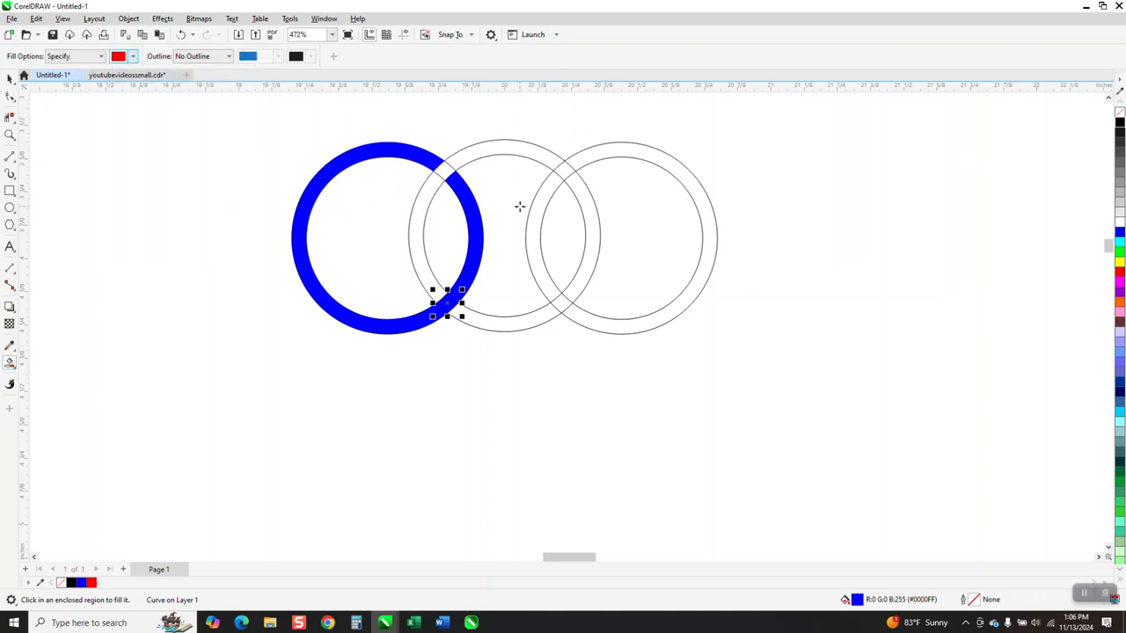
# Try filling the middle ring's left, bottom, right and top segments with red
pyautogui.click(421, 213)
pyautogui.click(509, 320)
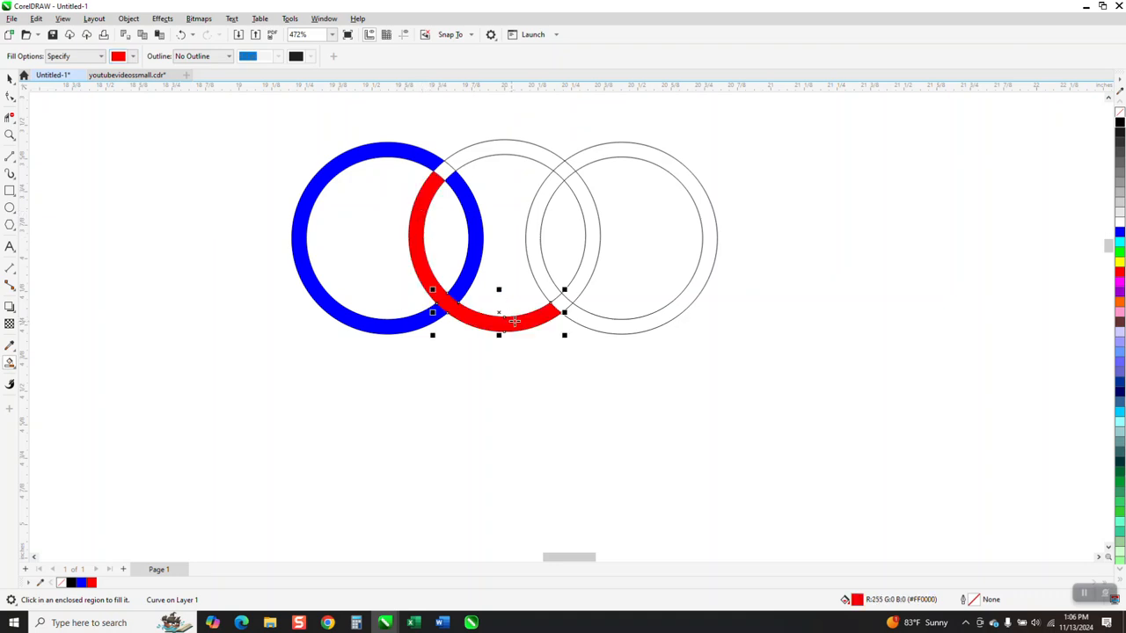
pyautogui.click(572, 208)
pyautogui.click(521, 146)
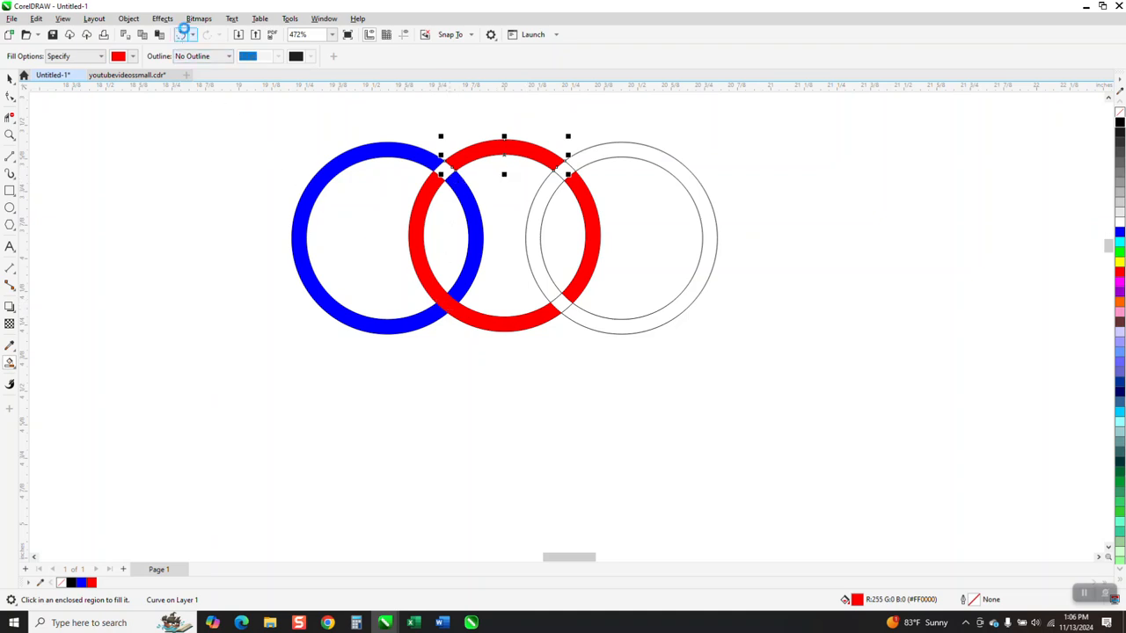
# Undo the four red fills on the middle ring
pyautogui.click(183, 34)
pyautogui.click(184, 34)
pyautogui.click(184, 33)
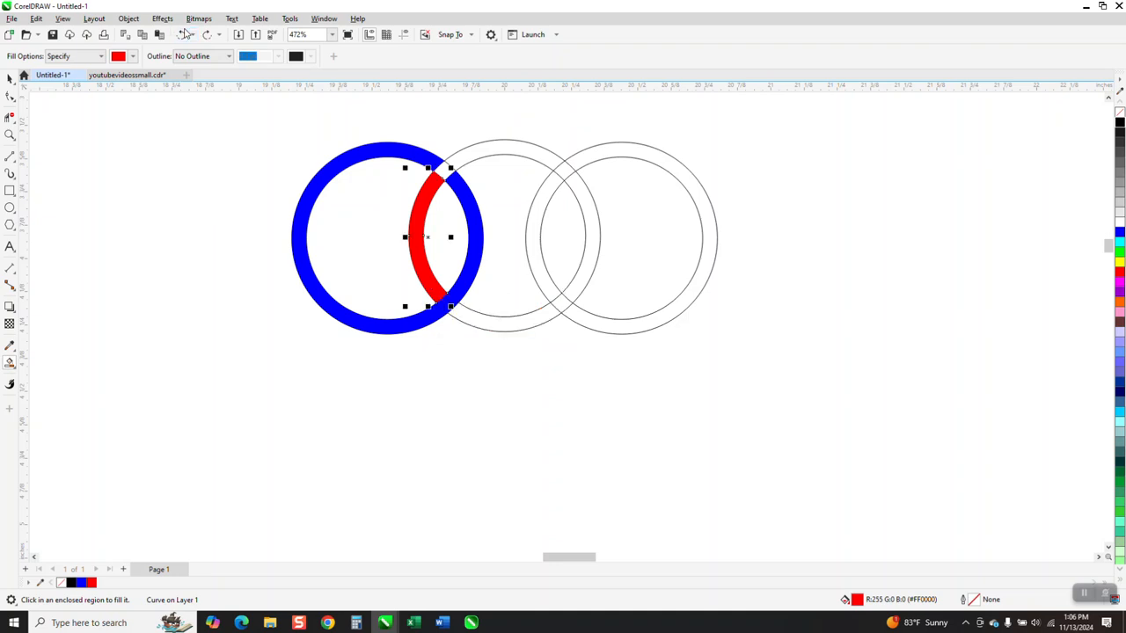
pyautogui.click(184, 34)
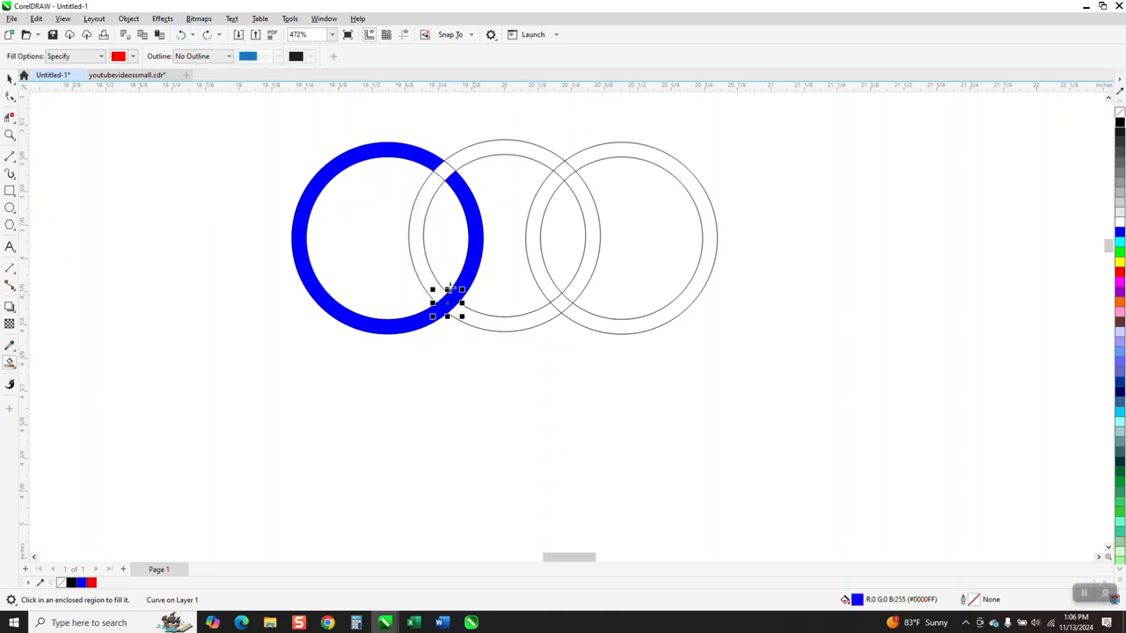
# Smart Fill the middle ring's segments, its upper crossing with the blue ring and its lower crossing with the third ring in red
pyautogui.click(428, 282)
pyautogui.click(492, 322)
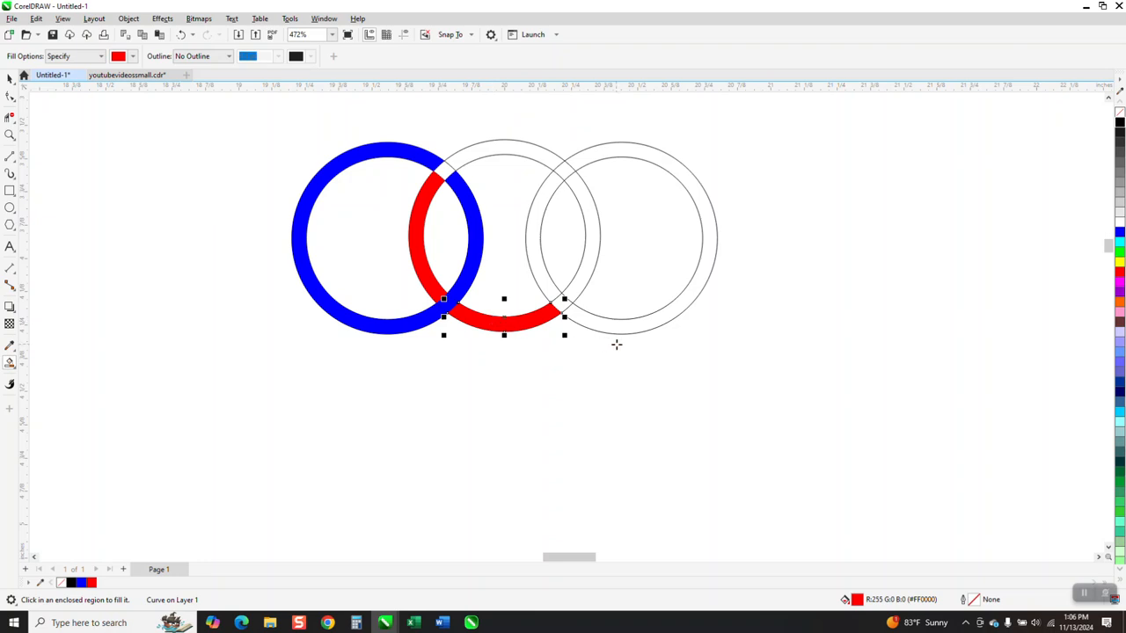
pyautogui.click(445, 169)
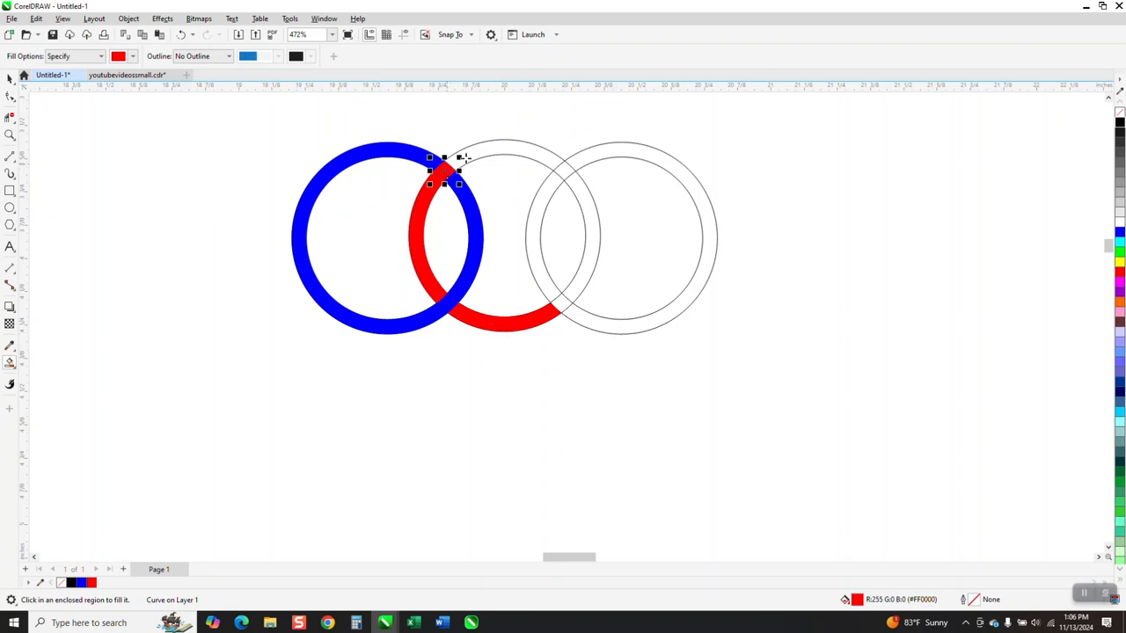
pyautogui.click(478, 155)
pyautogui.click(592, 222)
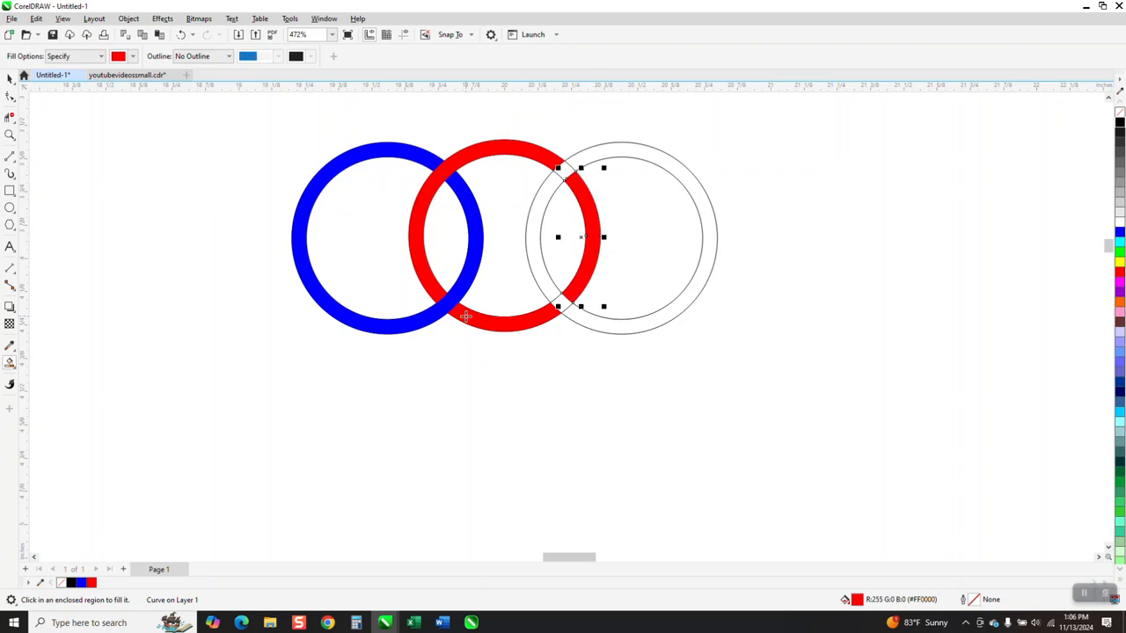
pyautogui.click(563, 305)
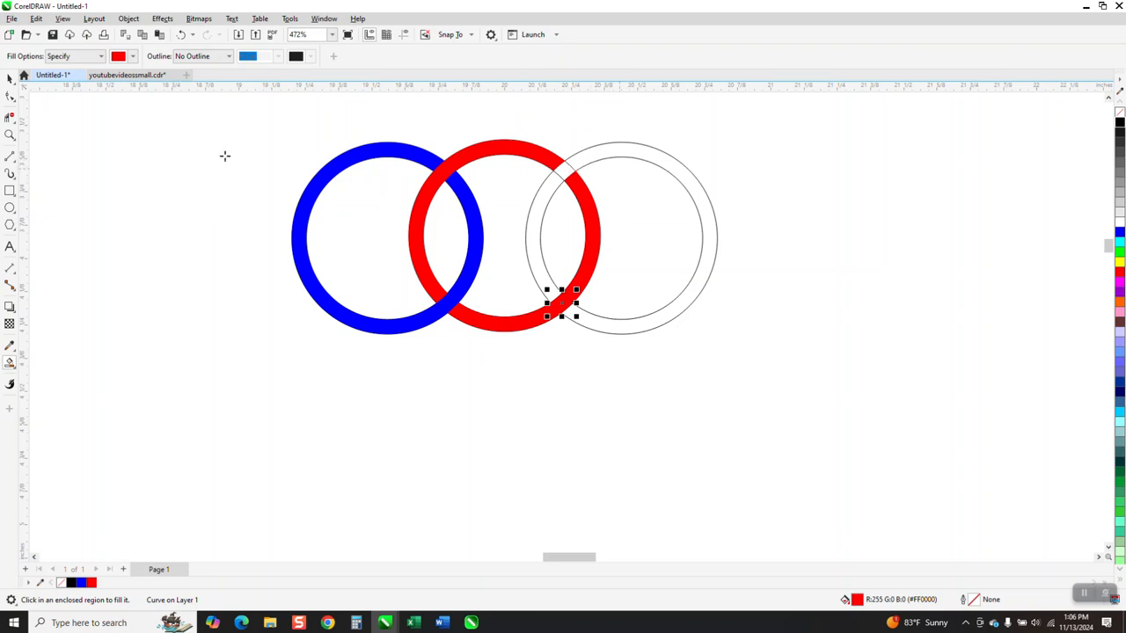
# Delete the unfilled third ring
pyautogui.click(10, 78)
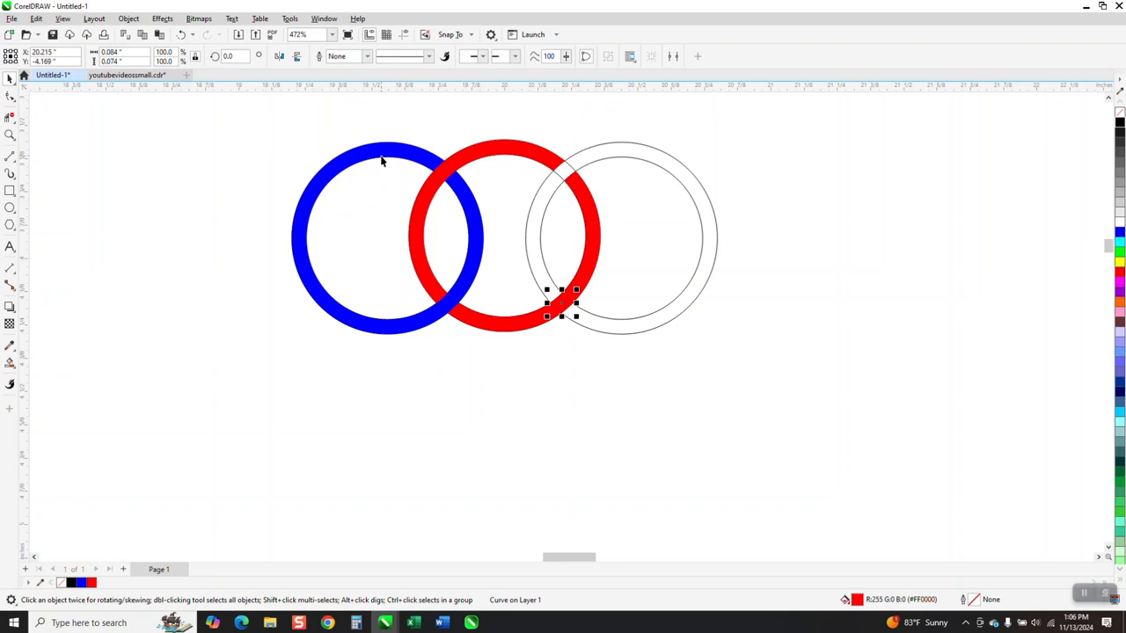
pyautogui.click(683, 187)
pyautogui.click(684, 185)
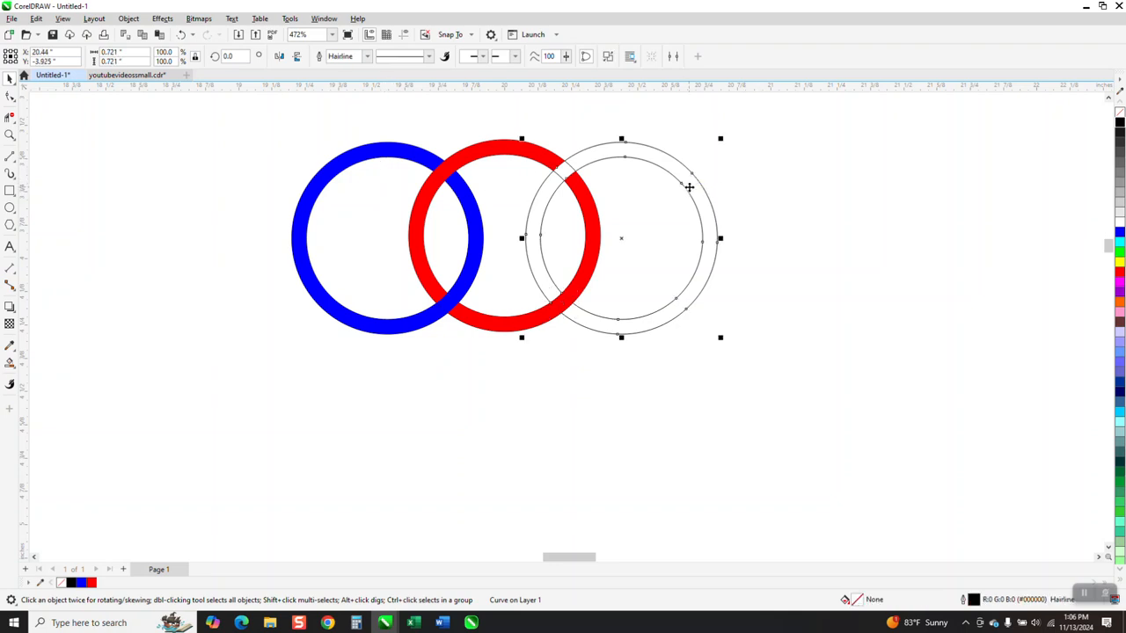
pyautogui.press('Delete')
# Remove the outlines from all pieces of the blue and red rings and group them
pyautogui.moveTo(266, 113); pyautogui.dragTo(691, 362)
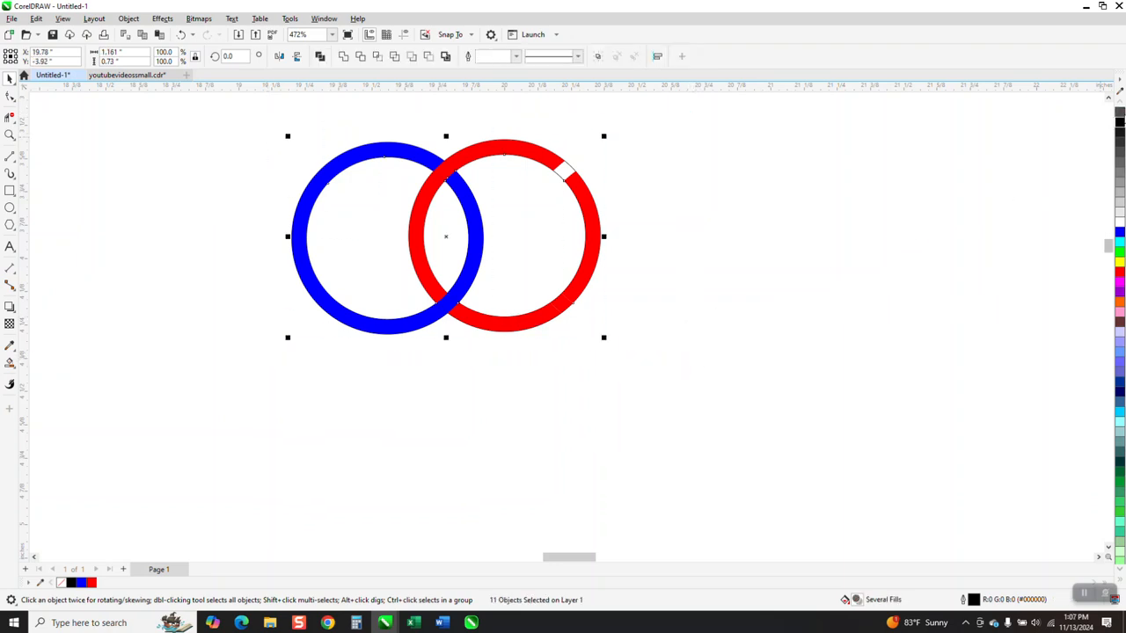
pyautogui.rightClick(1120, 115)
pyautogui.scroll(-1, 646, 263)
pyautogui.moveTo(333, 136); pyautogui.dragTo(731, 355)
pyautogui.hotkey('ctrl', 'g')
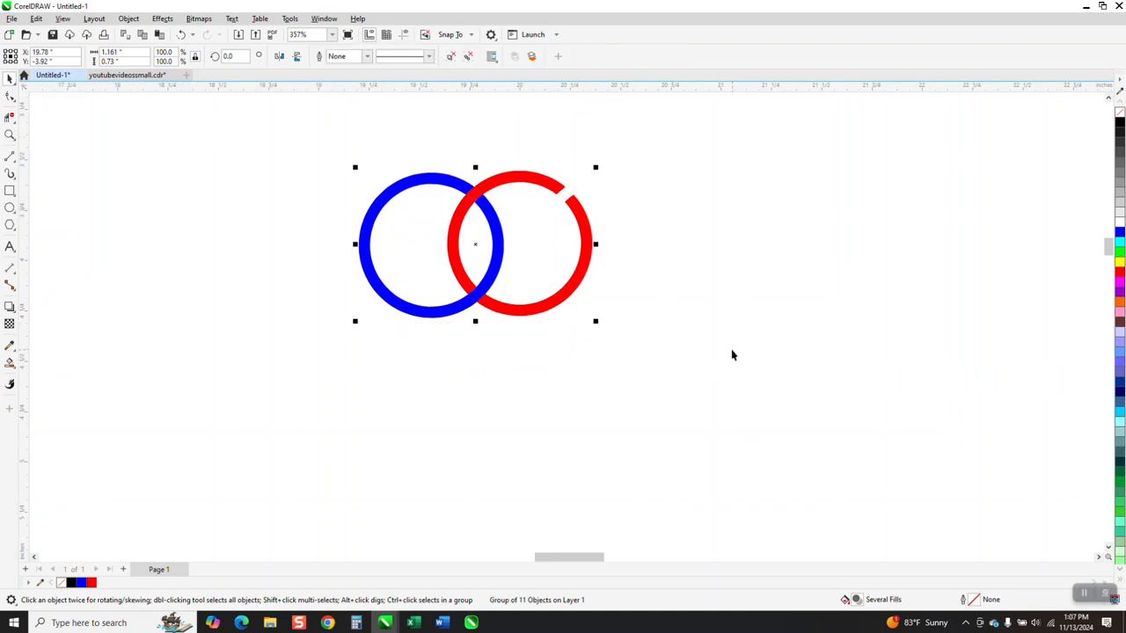
# Create a copy of the ring group rotated 5° around the large circle's centre, and repeat it to extend the chain
pyautogui.doubleClick(231, 56)
pyautogui.write('5')
pyautogui.press('Return')
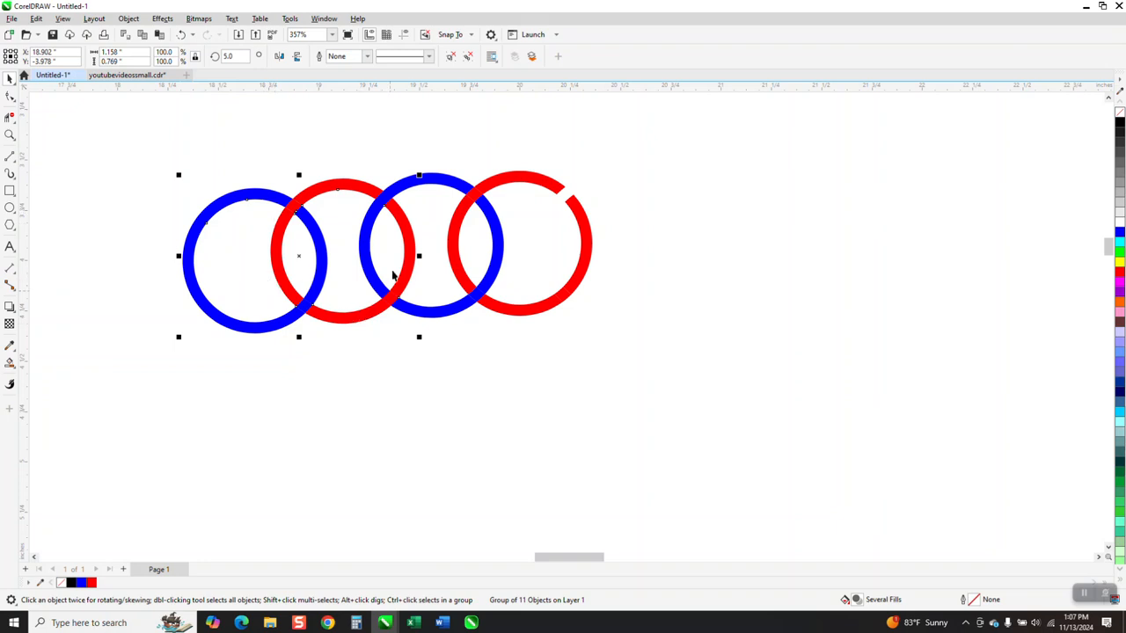
pyautogui.hotkey('ctrl', 'r')
pyautogui.hotkey('ctrl', 'r')
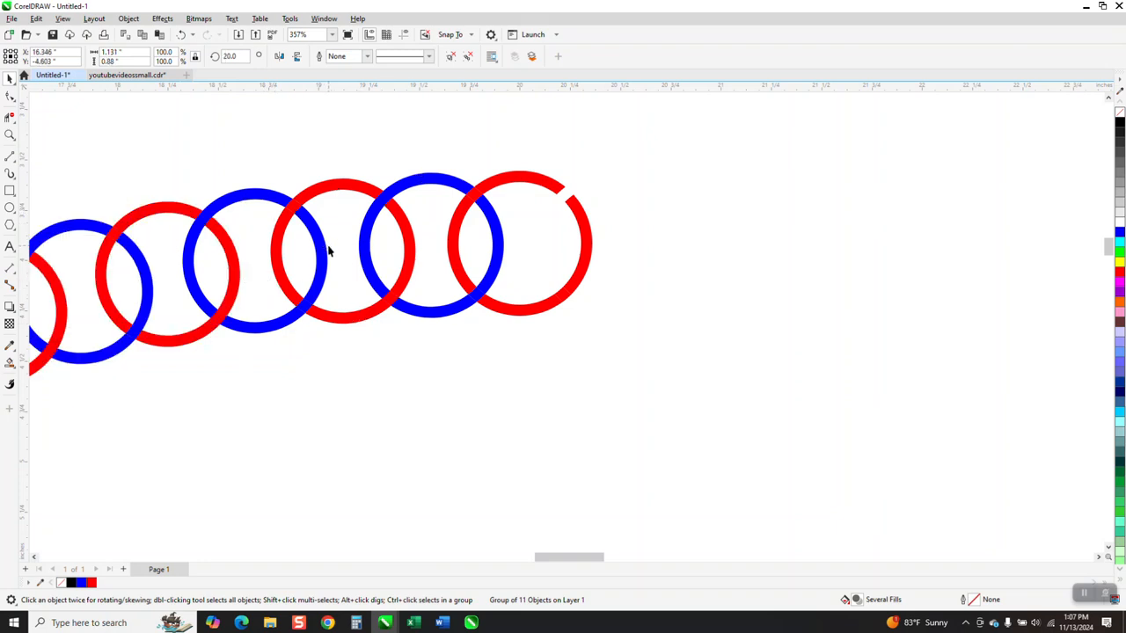
pyautogui.press('Escape')
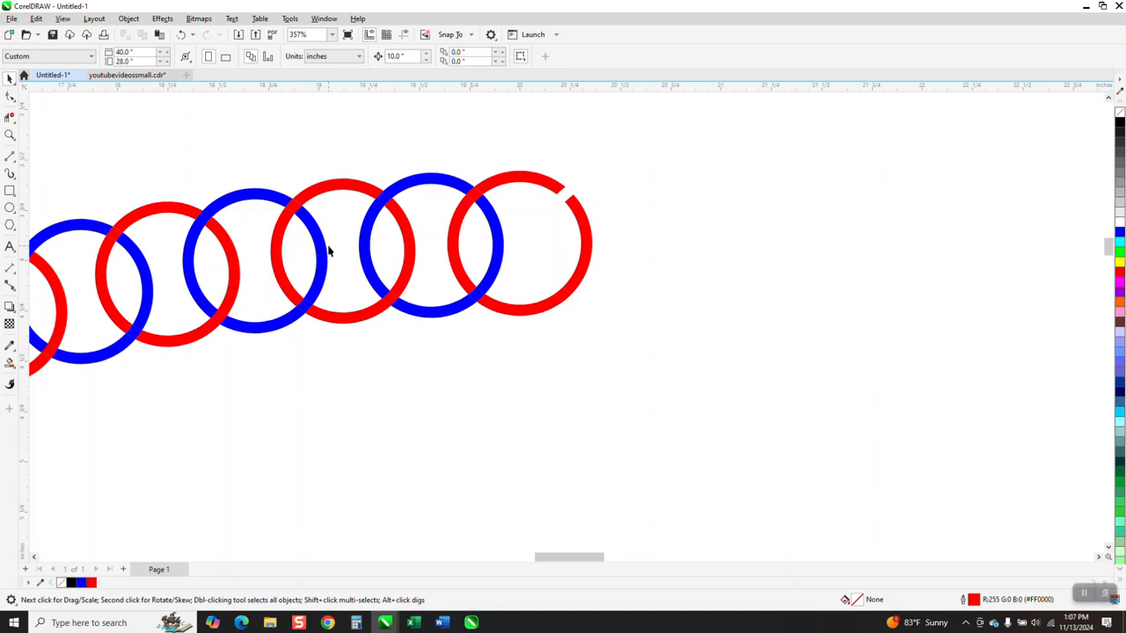
pyautogui.rightClick(410, 258)
pyautogui.scroll(-8, 658, 221)
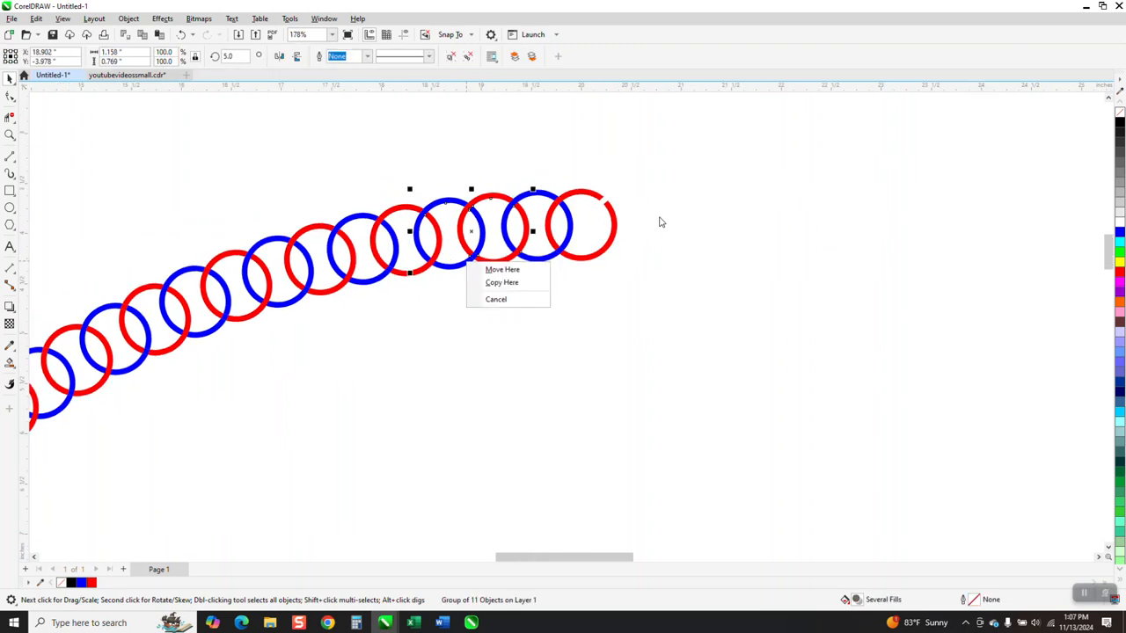
# Repeat the 5° rotated copy from the chain's lower end ring group around the centre until the chain closes a full circle
pyautogui.click(673, 316)
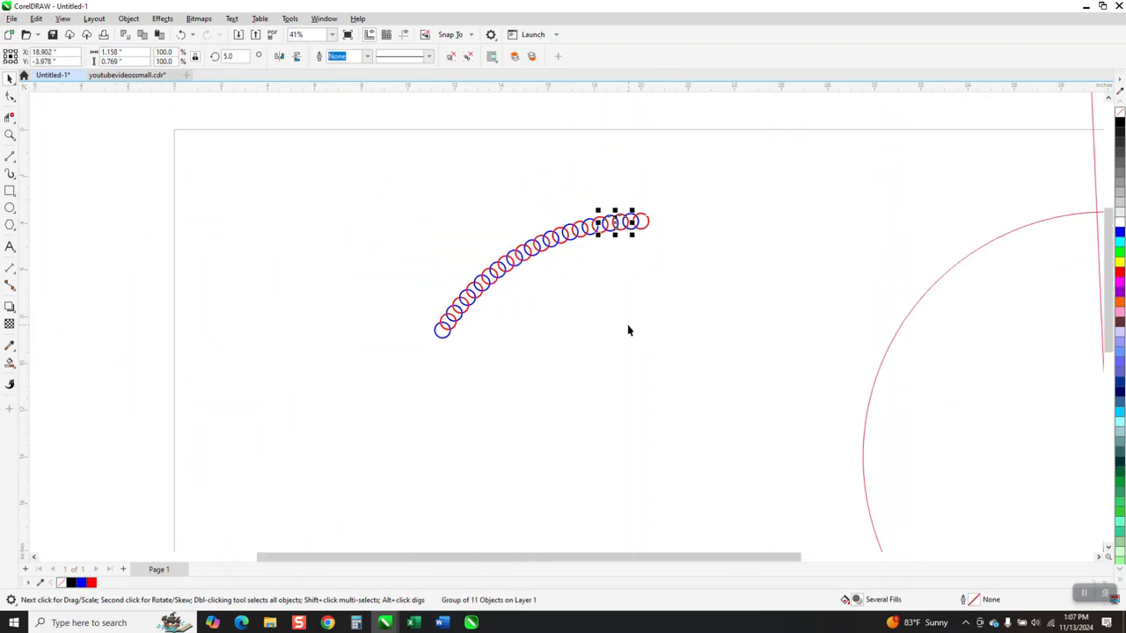
pyautogui.press('Escape')
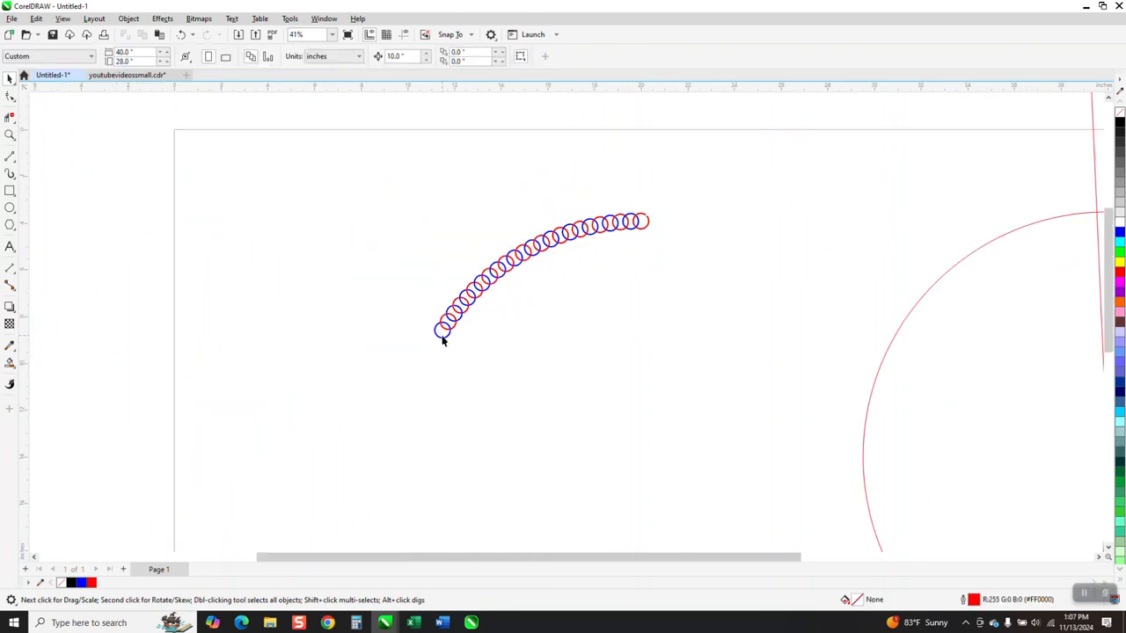
pyautogui.click(445, 339)
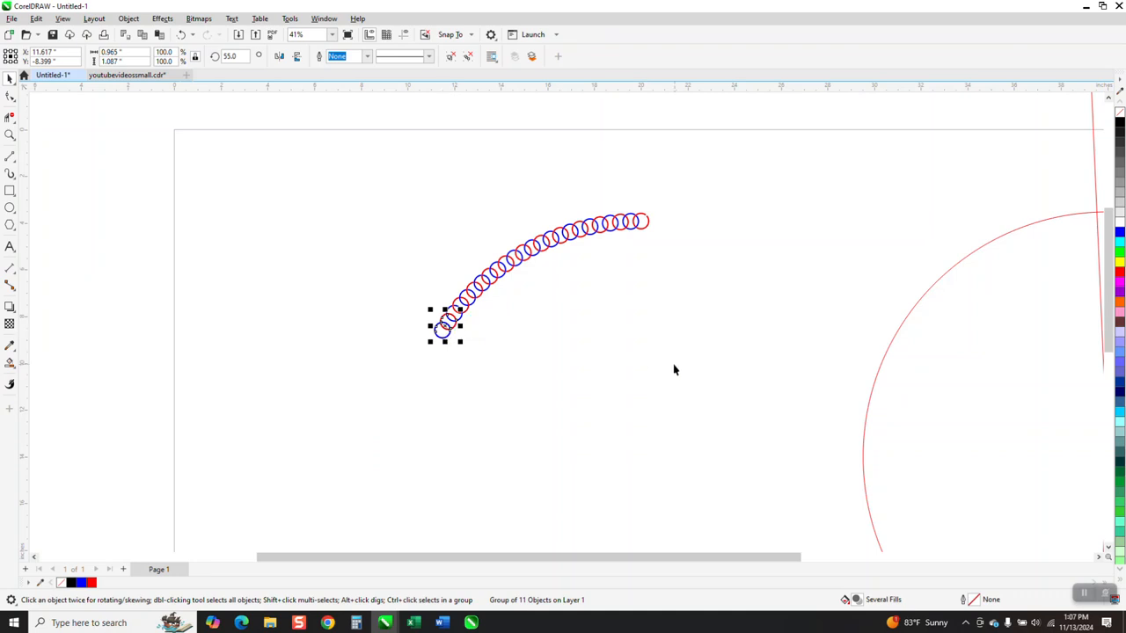
pyautogui.click(230, 56)
pyautogui.write('60')
pyautogui.press('Return')
pyautogui.hotkey('ctrl', 'd')
pyautogui.hotkey('ctrl', 'd')
pyautogui.hotkey('ctrl', 'd')
pyautogui.hotkey('ctrl', 'd')
pyautogui.hotkey('ctrl', 'd')
pyautogui.hotkey('ctrl', 'd')
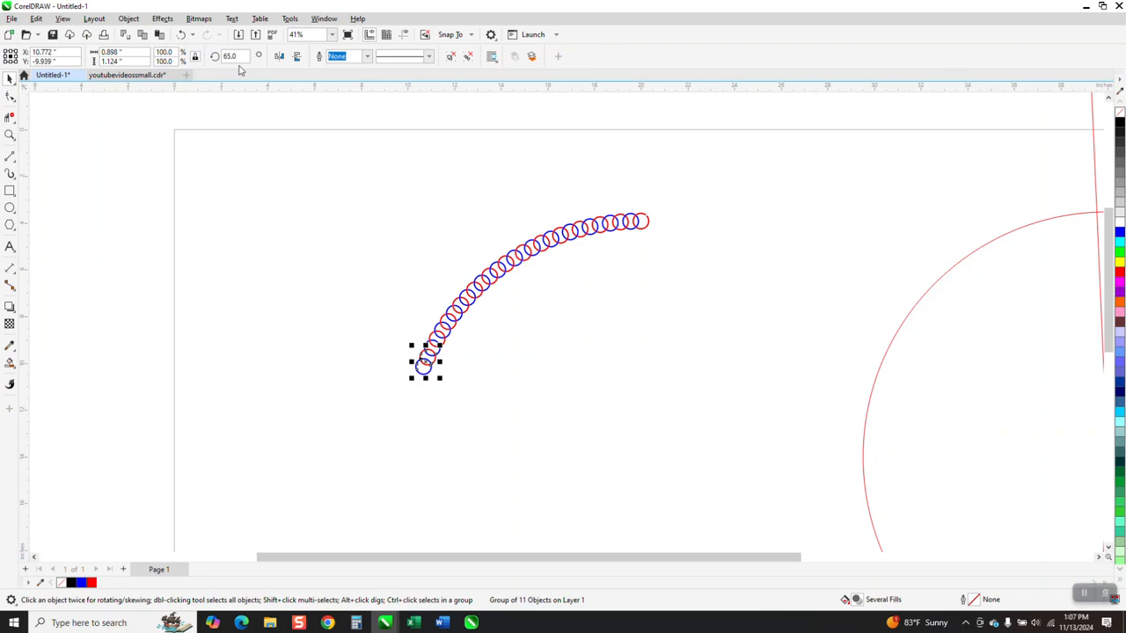
pyautogui.hotkey('ctrl', 'd')
pyautogui.hotkey('ctrl', 'd')
pyautogui.hotkey('ctrl', 'd')
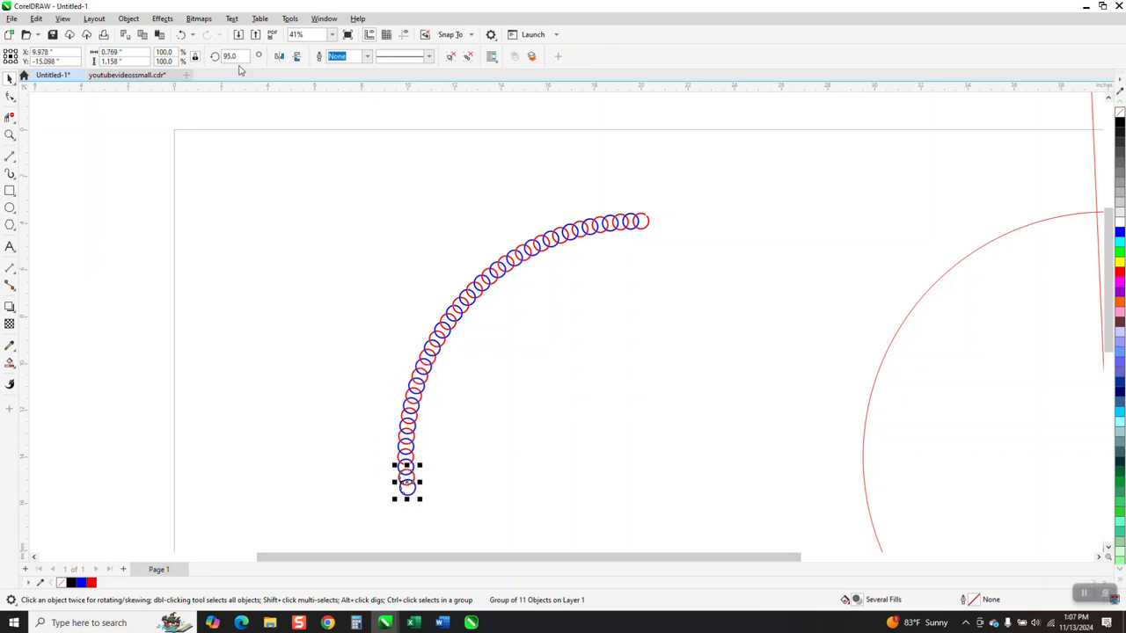
pyautogui.hotkey('ctrl', 'd')
pyautogui.hotkey('ctrl', 'd')
pyautogui.hotkey('ctrl', 'd')
pyautogui.hotkey('ctrl', 'd')
pyautogui.hotkey('ctrl', 'd')
pyautogui.hotkey('ctrl', 'd')
pyautogui.hotkey('ctrl', 'd')
pyautogui.hotkey('ctrl', 'd')
pyautogui.hotkey('ctrl', 'd')
pyautogui.hotkey('ctrl', 'd')
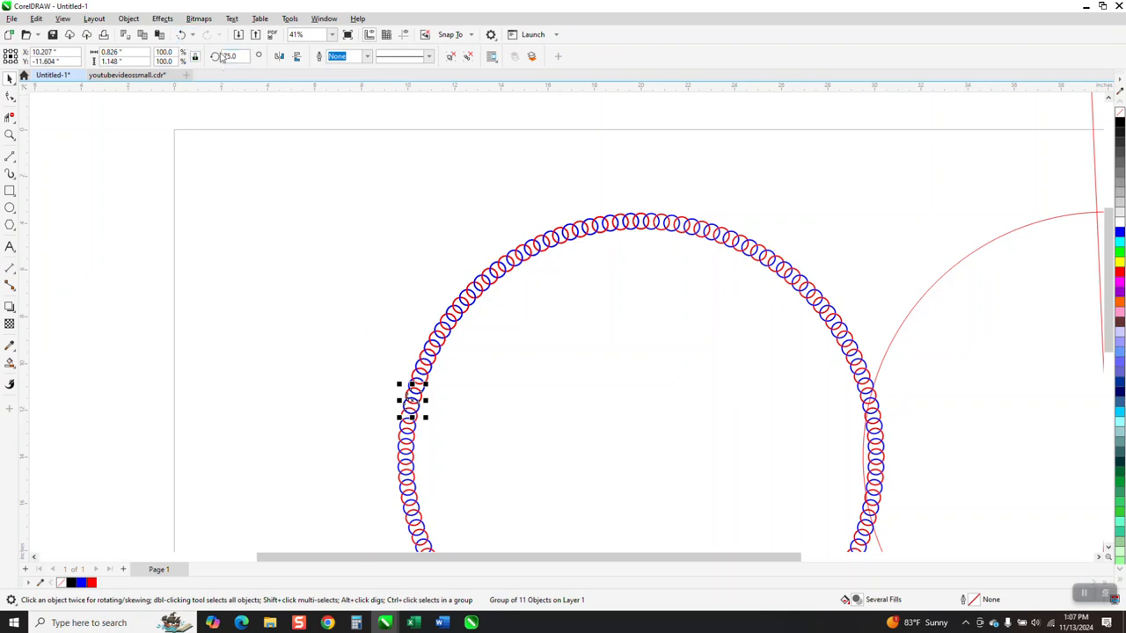
# Undo the surplus overlapping ring copies back to the gap at the chain's start, and restore the copy that closes the circle
pyautogui.click(181, 35)
pyautogui.click(182, 36)
pyautogui.click(183, 37)
pyautogui.click(183, 37)
pyautogui.click(184, 36)
pyautogui.click(184, 36)
pyautogui.click(184, 34)
pyautogui.click(184, 34)
pyautogui.click(183, 34)
pyautogui.click(182, 35)
pyautogui.click(184, 36)
pyautogui.click(184, 36)
pyautogui.click(185, 37)
pyautogui.click(185, 37)
pyautogui.click(185, 36)
pyautogui.click(184, 35)
pyautogui.click(185, 35)
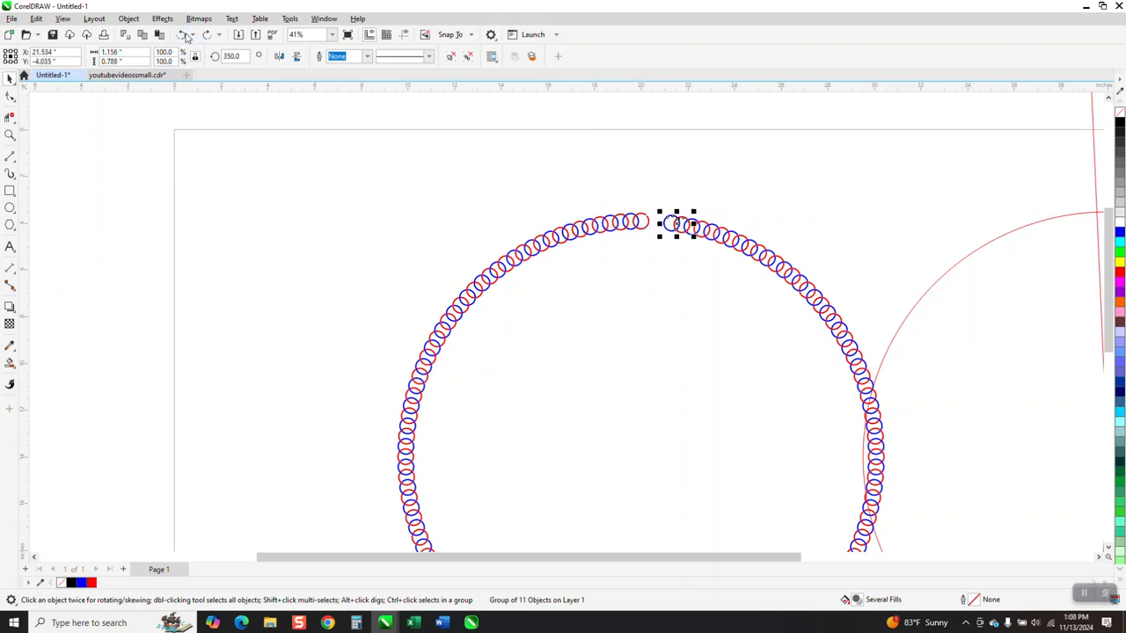
pyautogui.click(208, 35)
# Examine the interlocking crossings of the rings along the chain's upper left arc
pyautogui.click(9, 134)
pyautogui.moveTo(478, 226); pyautogui.dragTo(576, 292)
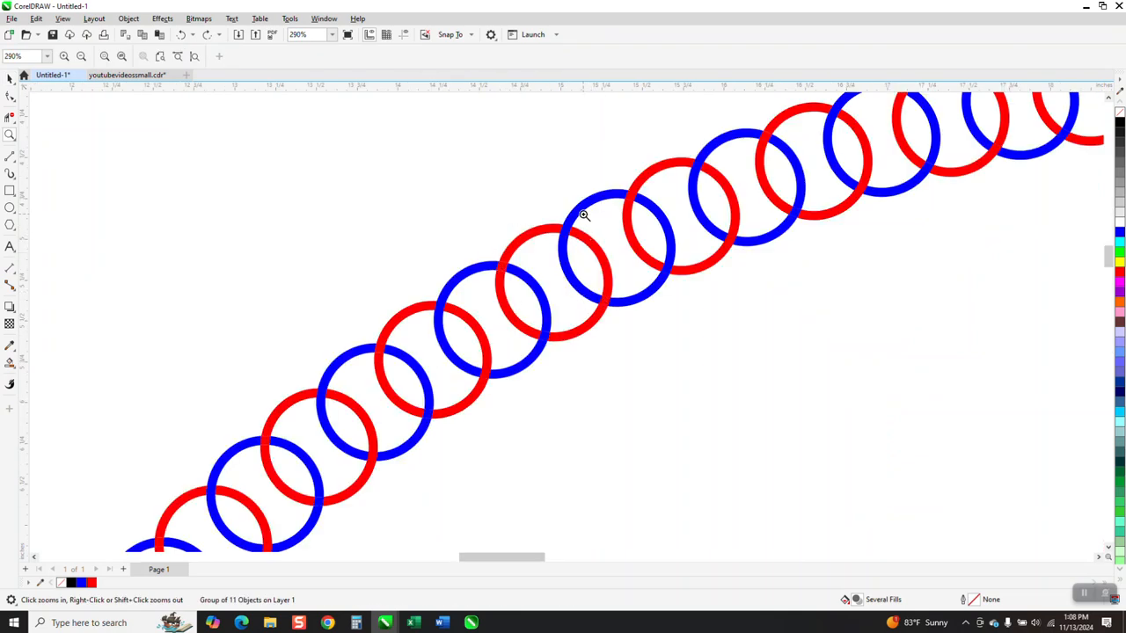
pyautogui.scroll(-2, 584, 198)
pyautogui.scroll(-1, 522, 205)
pyautogui.moveTo(519, 207); pyautogui.dragTo(602, 277)
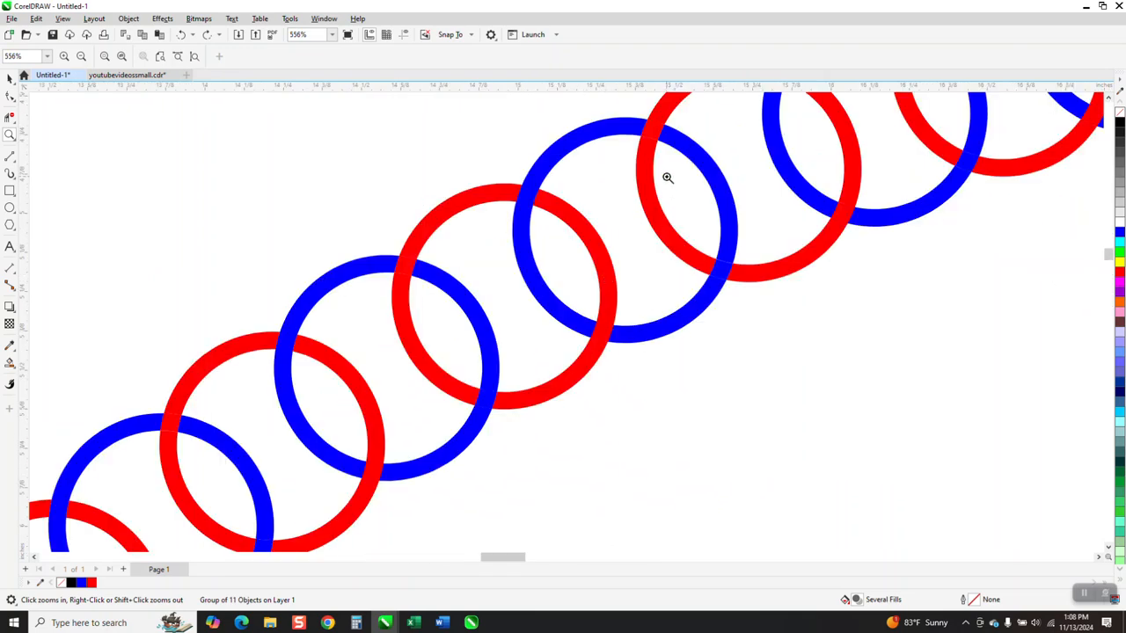
pyautogui.scroll(-1, 504, 235)
pyautogui.scroll(-4, 539, 229)
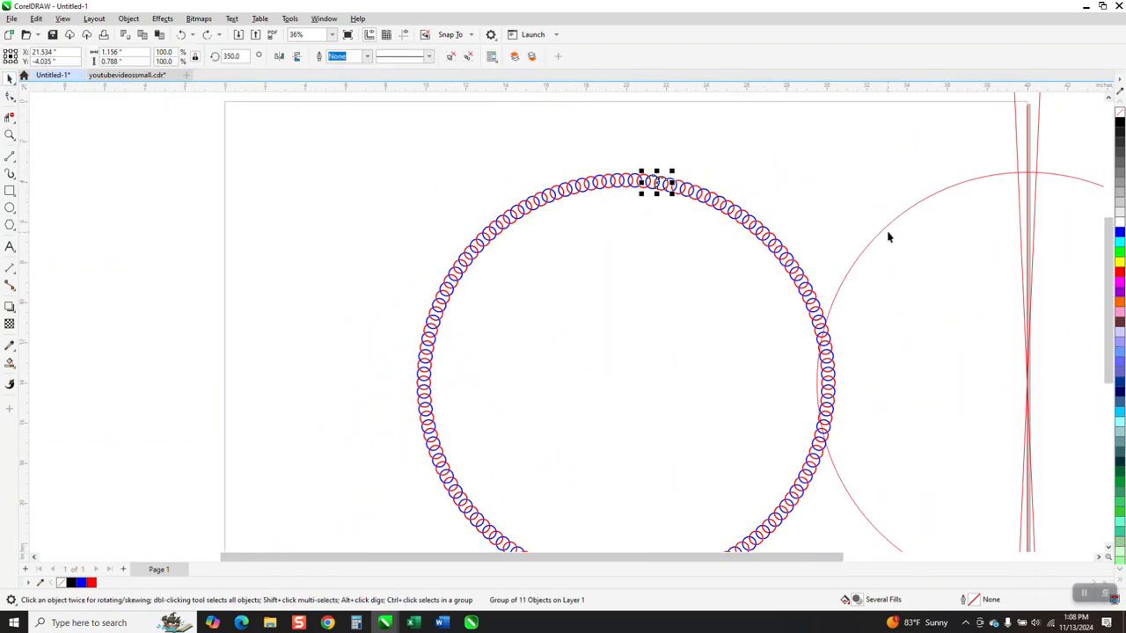
# Delete the group of the large guide circle and its construction lines beside the chain, closing the accidentally opened Calculator
pyautogui.click(887, 229)
pyautogui.press('XF86Calculator')
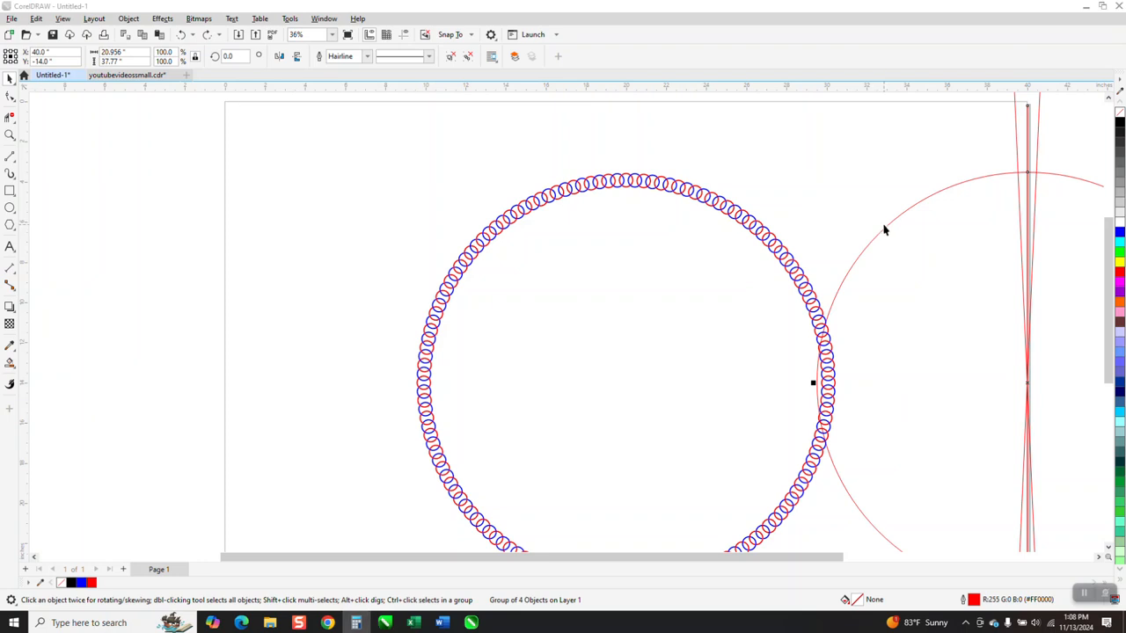
pyautogui.click(886, 222)
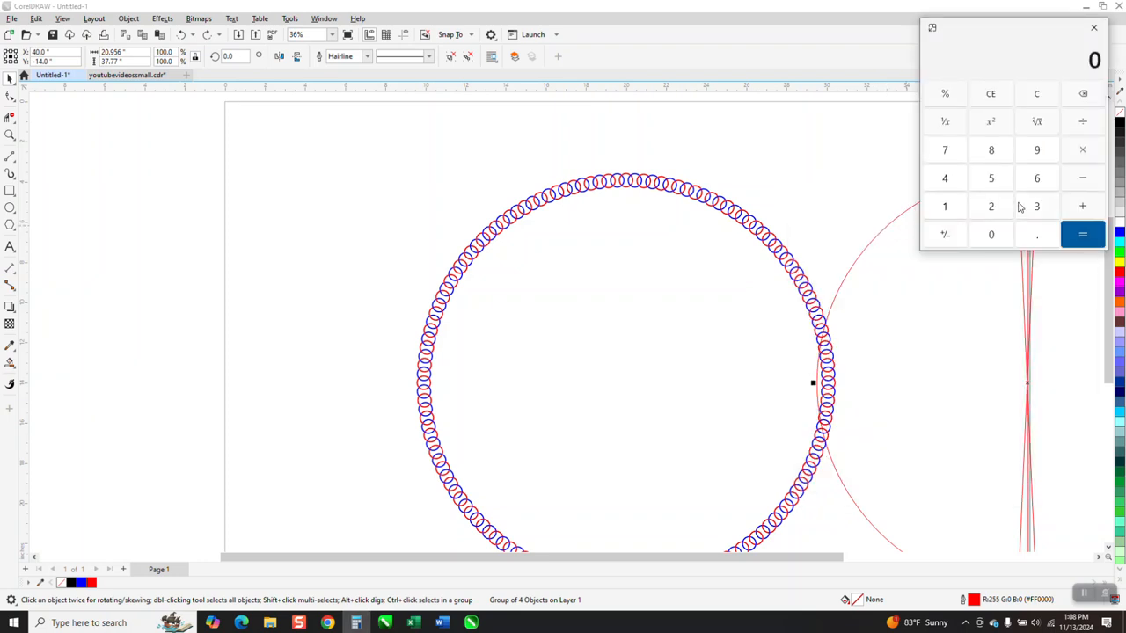
pyautogui.click(1094, 27)
pyautogui.click(934, 216)
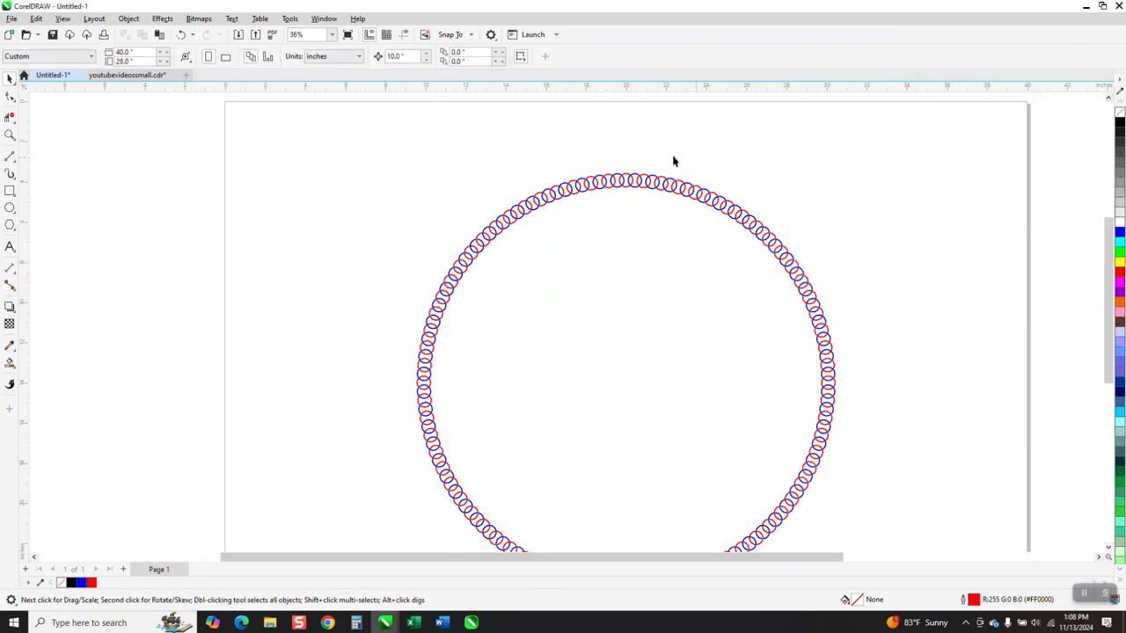
# Examine the complete circular chain on the page and its ring crossings along the upper arc
pyautogui.scroll(-2, 488, 181)
pyautogui.click(10, 134)
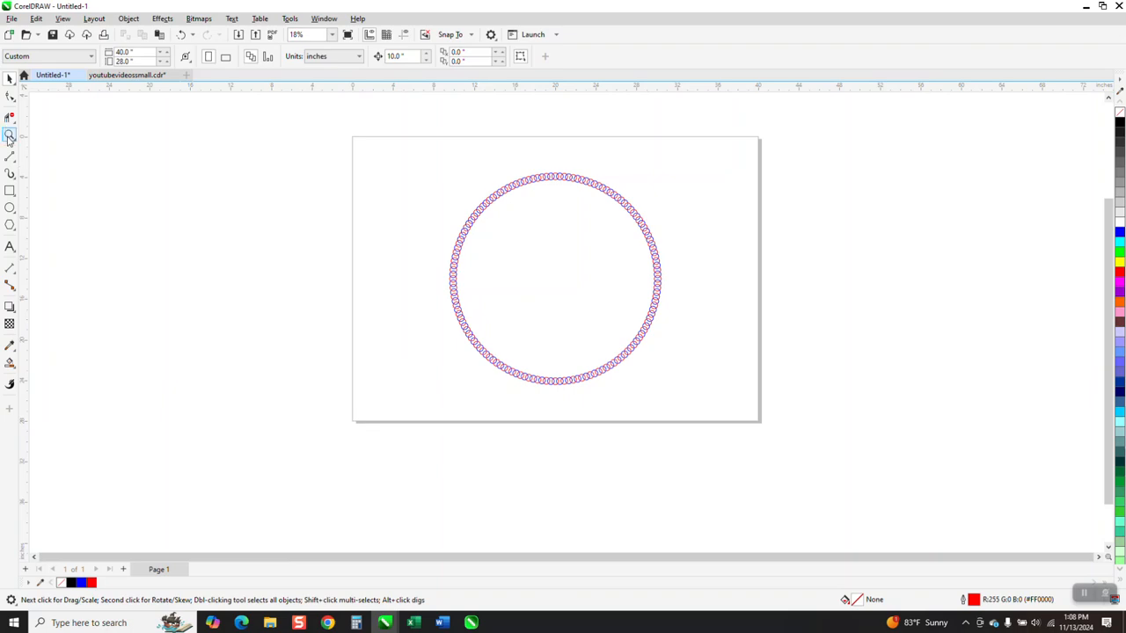
pyautogui.moveTo(519, 167); pyautogui.dragTo(625, 222)
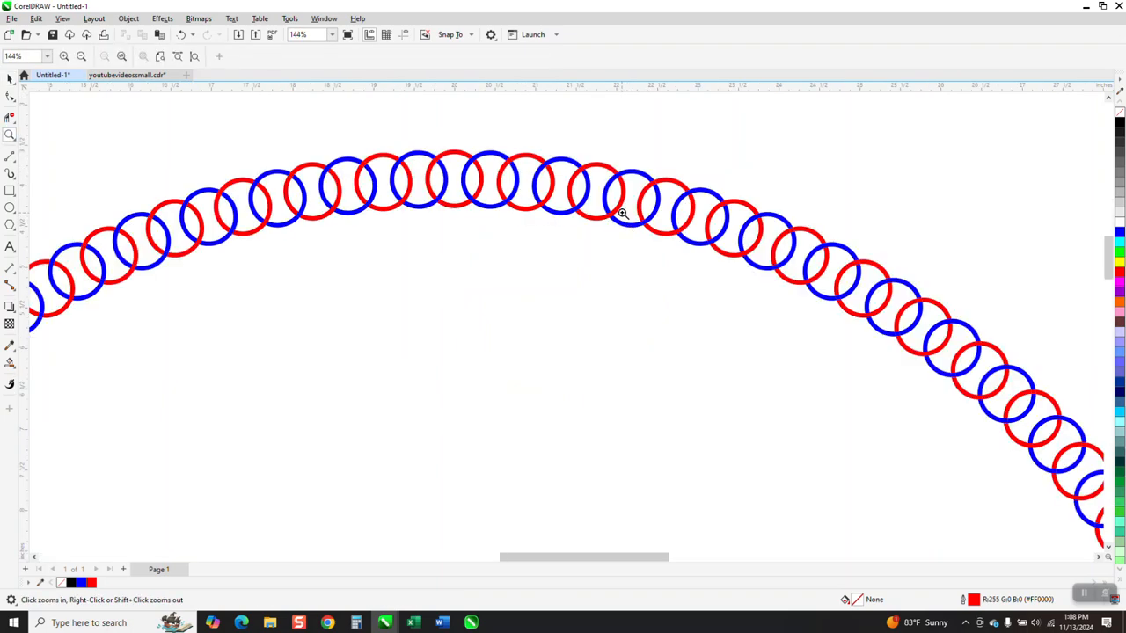
pyautogui.scroll(-5, 558, 138)
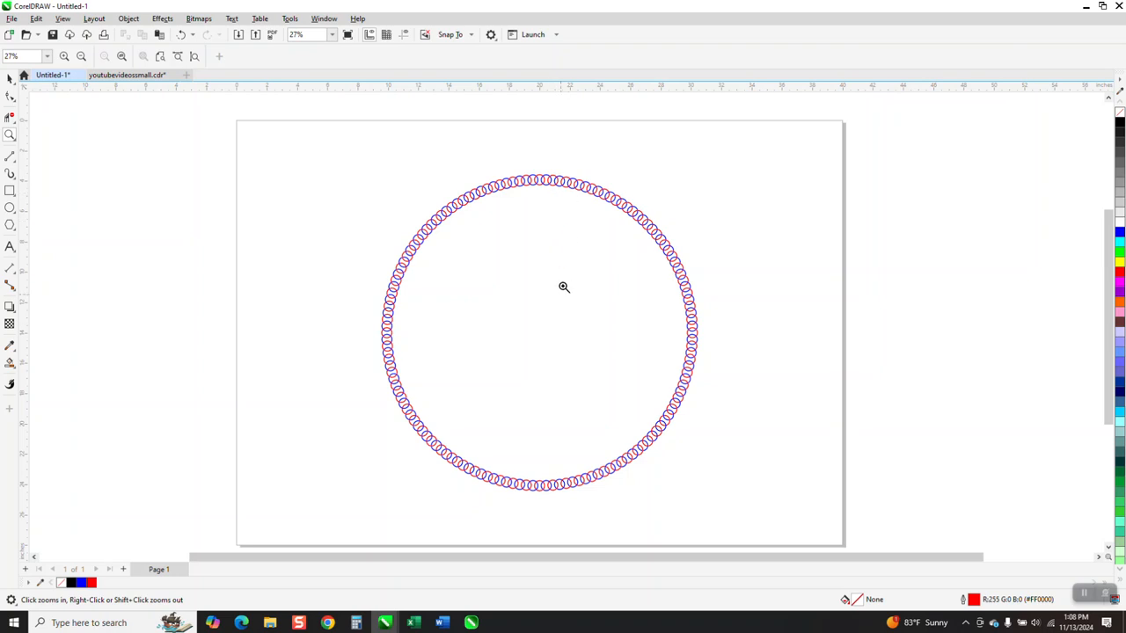
pyautogui.moveTo(542, 165); pyautogui.dragTo(590, 206)
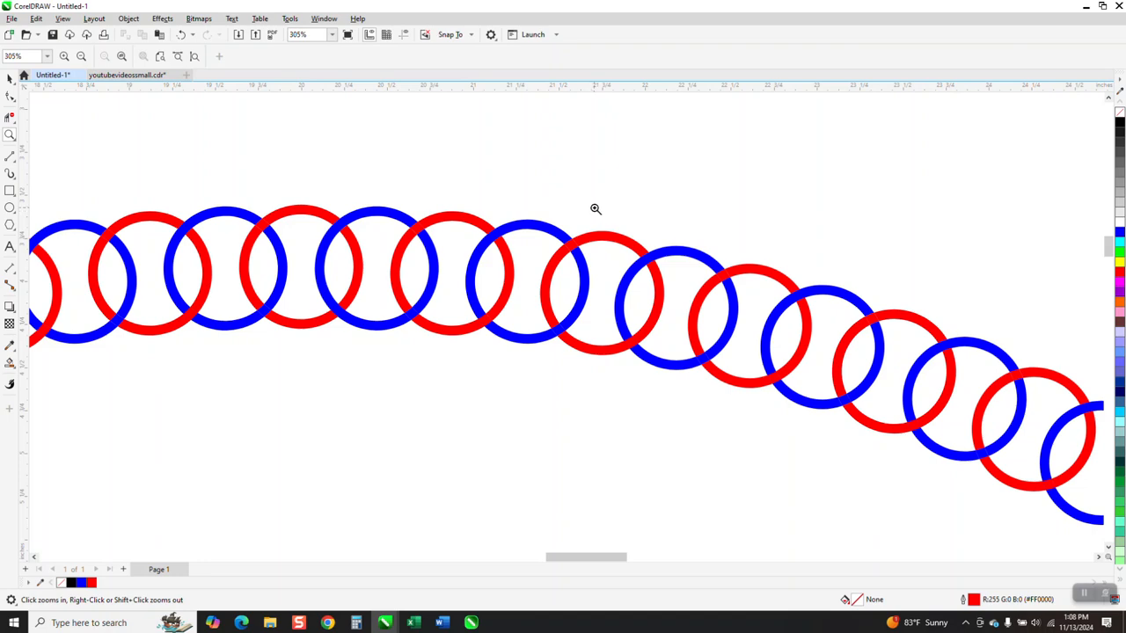
pyautogui.scroll(-5, 596, 208)
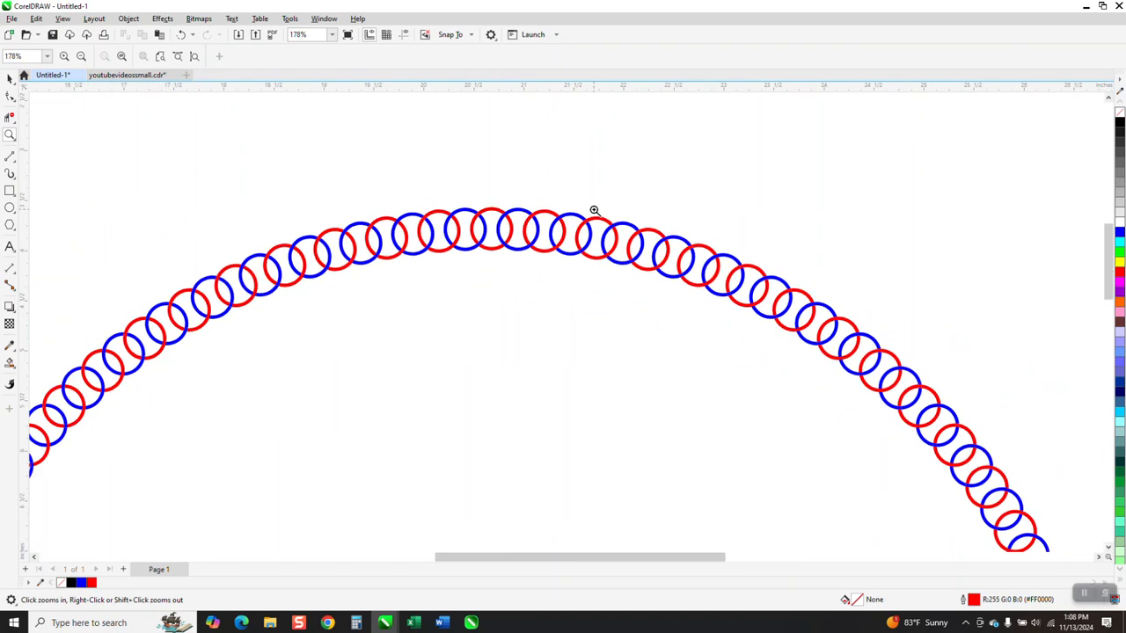